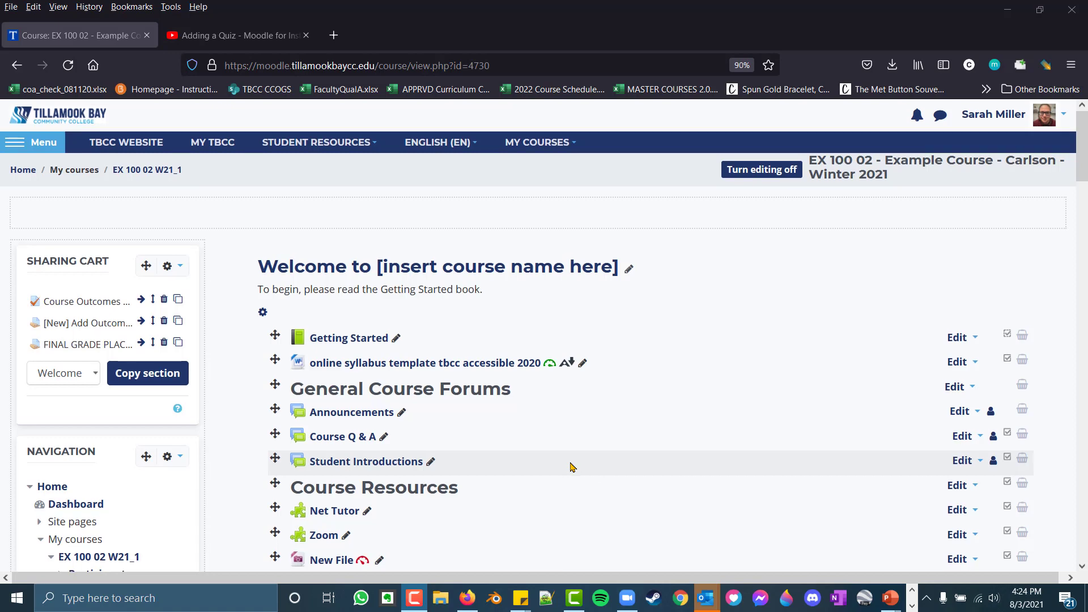
Open the quiz "Add a title for Quiz" from the course page for editing and start adding a new question
scroll(571, 466, "down", 7)
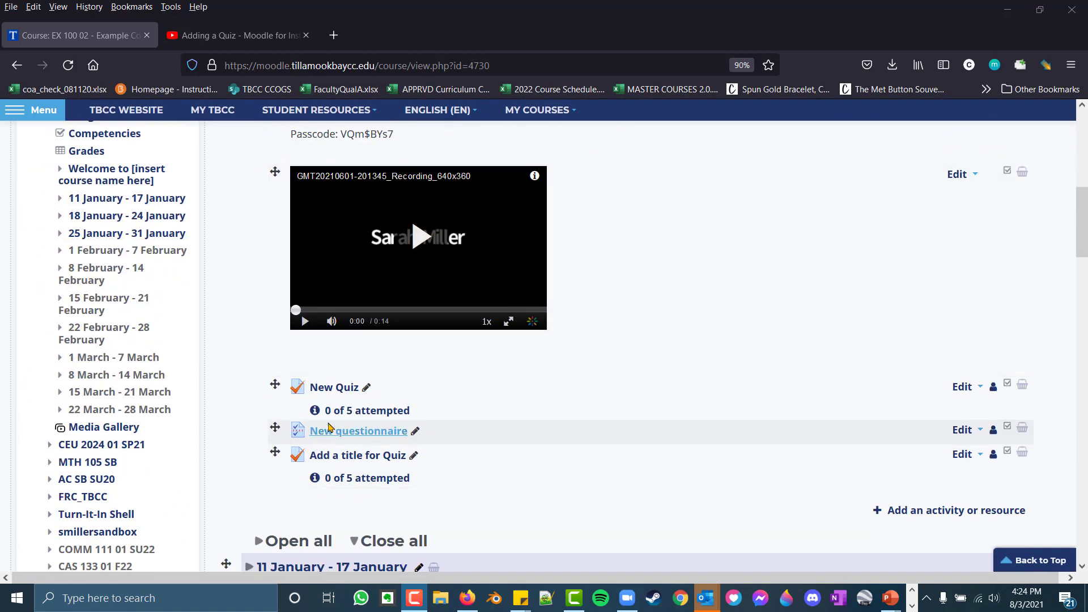
scroll(369, 486, "down", 1)
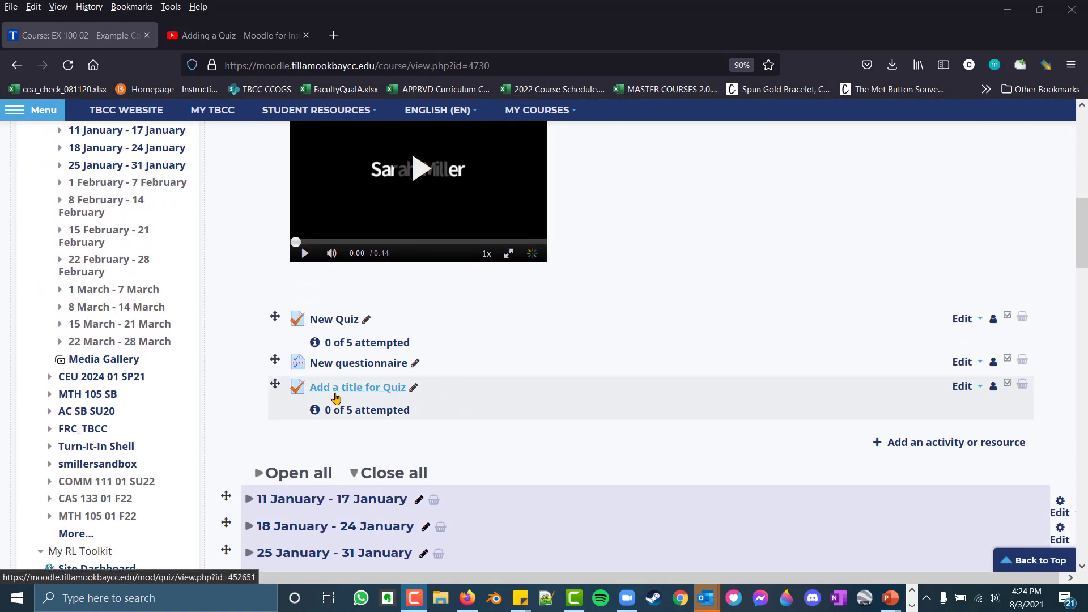
left_click(348, 391)
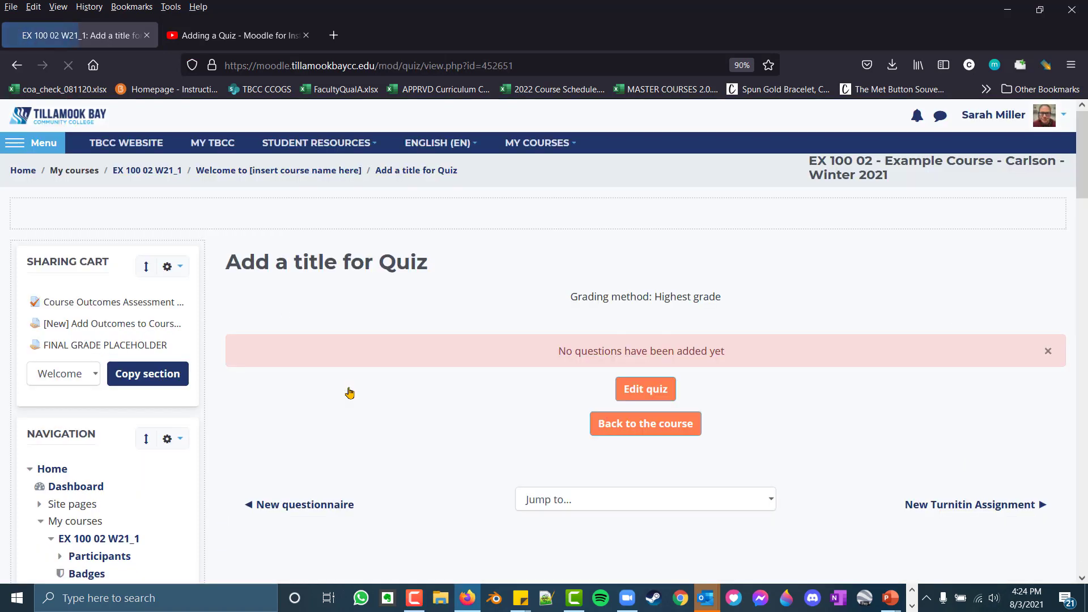
left_click(655, 391)
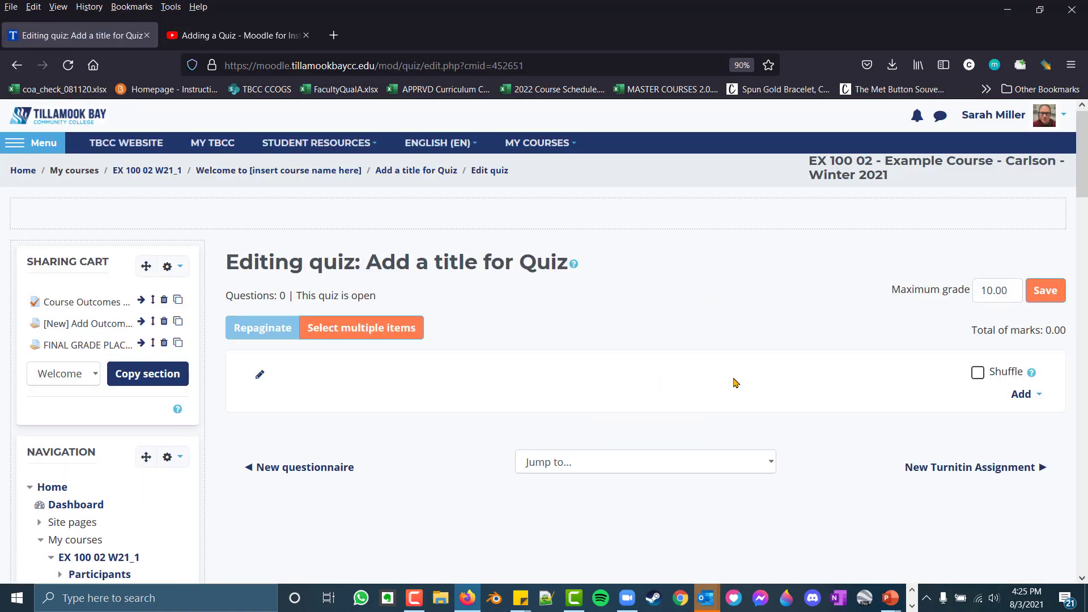
left_click(1021, 395)
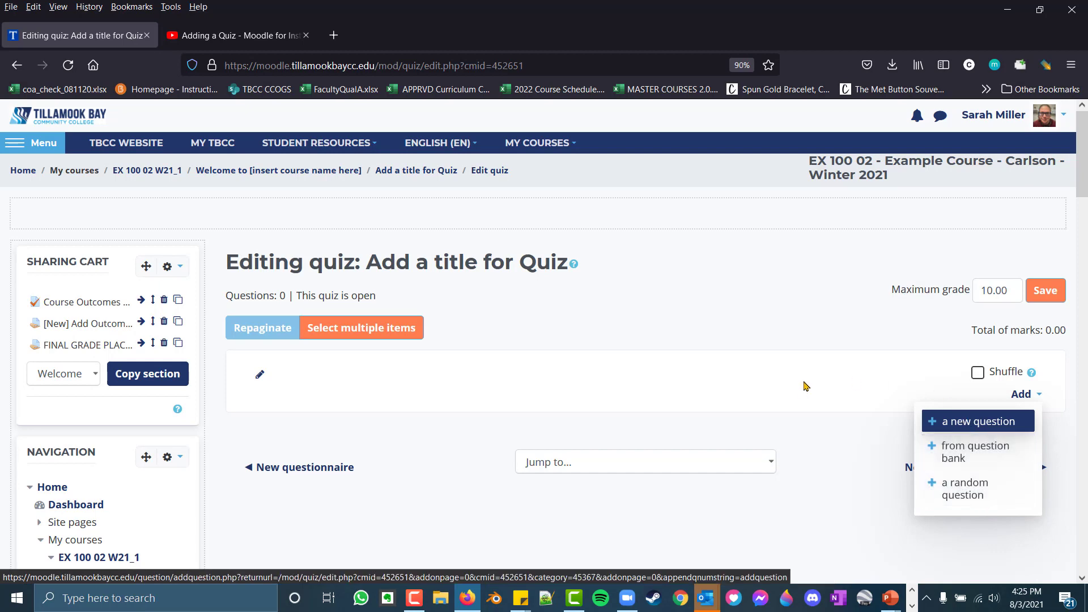
left_click(970, 423)
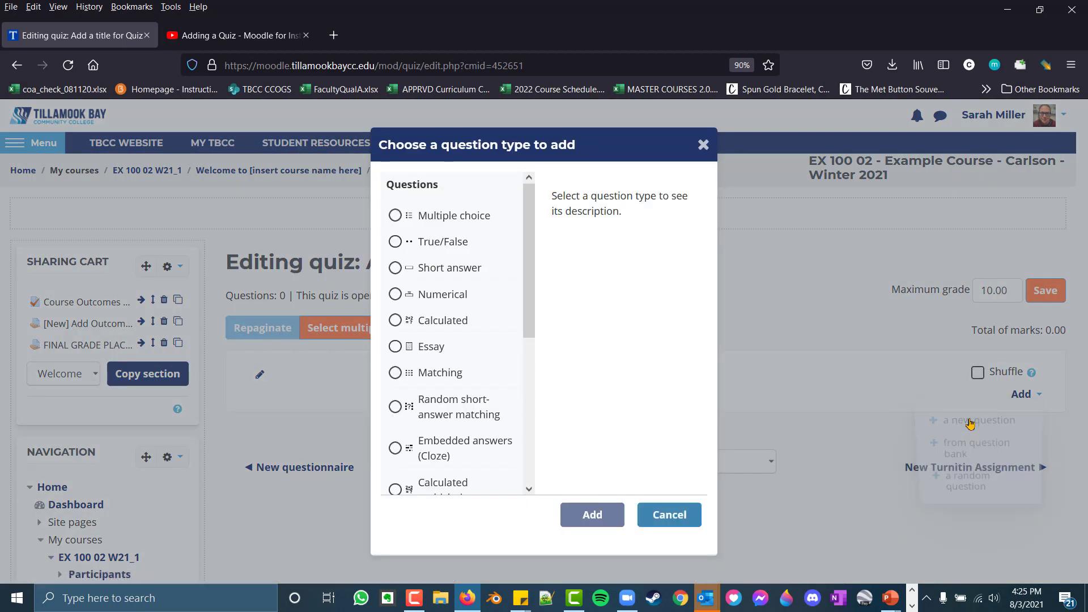
Review the descriptions of the question types, including Multiple choice, True/False, Short answer, Calculated, Embedded answers (Cloze) and Essay
left_click_drag(528, 303, 566, 196)
left_click(480, 222)
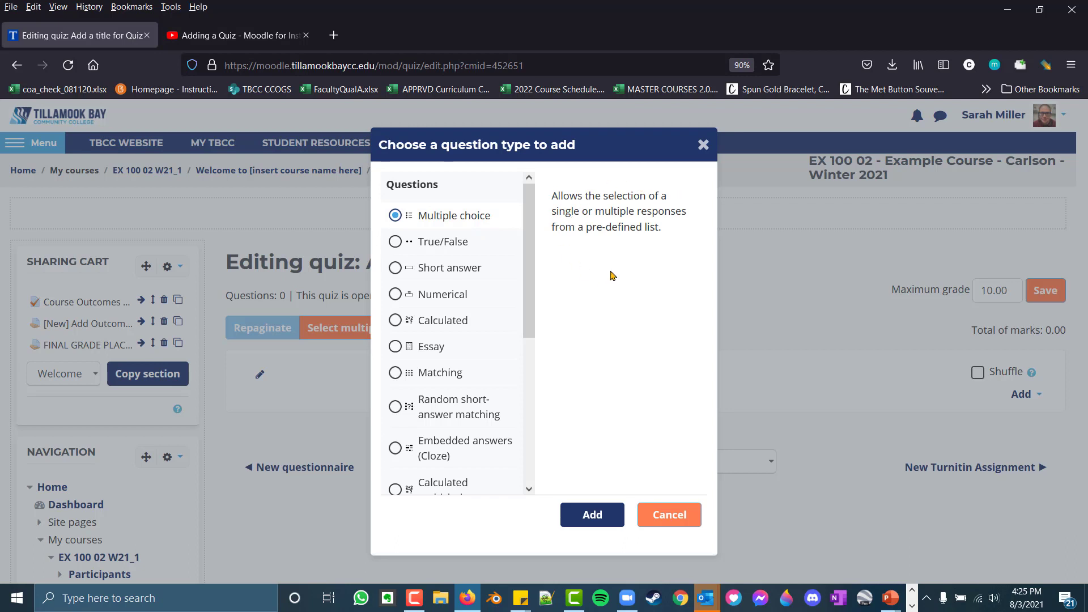
left_click(453, 248)
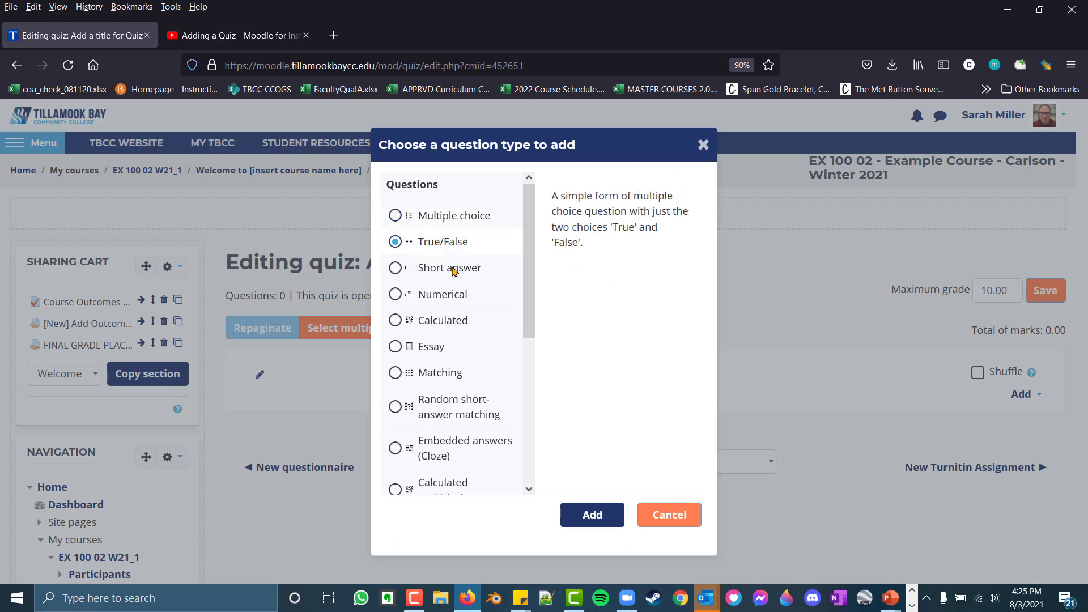
left_click(454, 270)
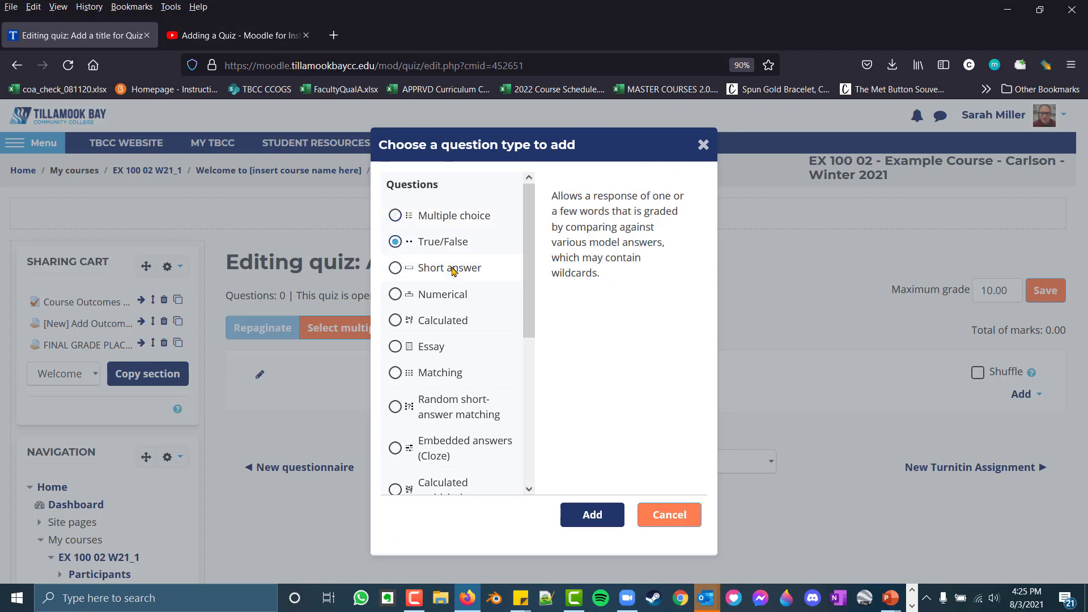
left_click(462, 325)
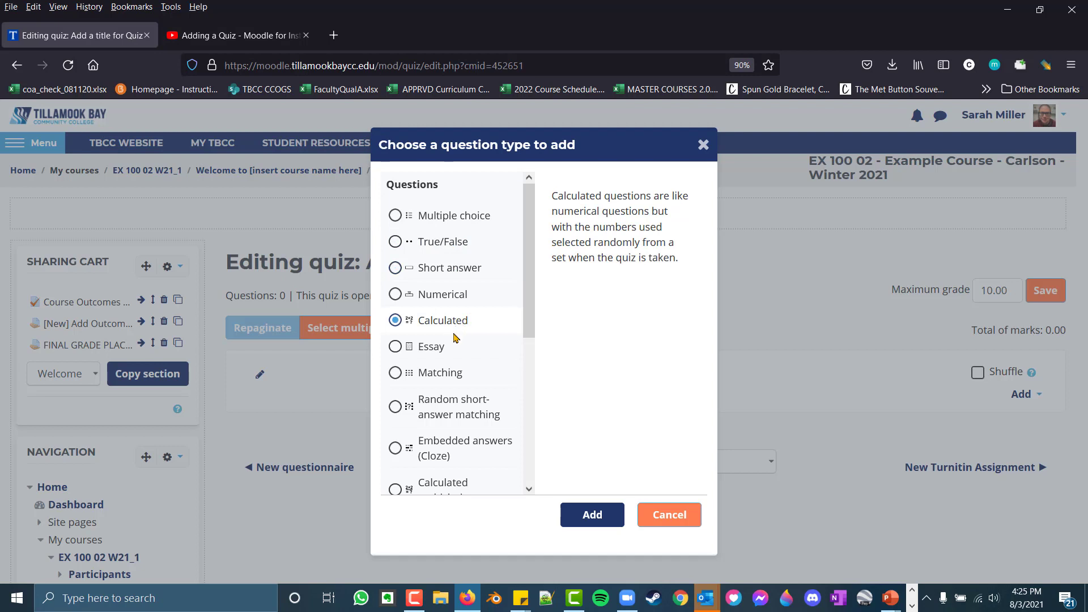
left_click(461, 448)
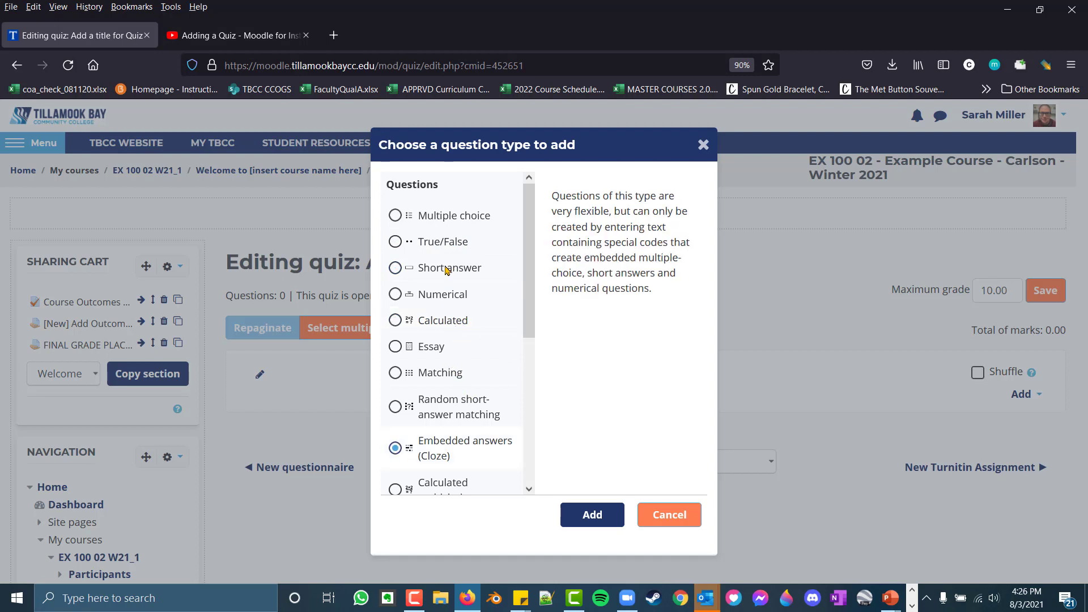
scroll(447, 270, "down", 3)
scroll(442, 361, "up", 3)
mouse_move(433, 350)
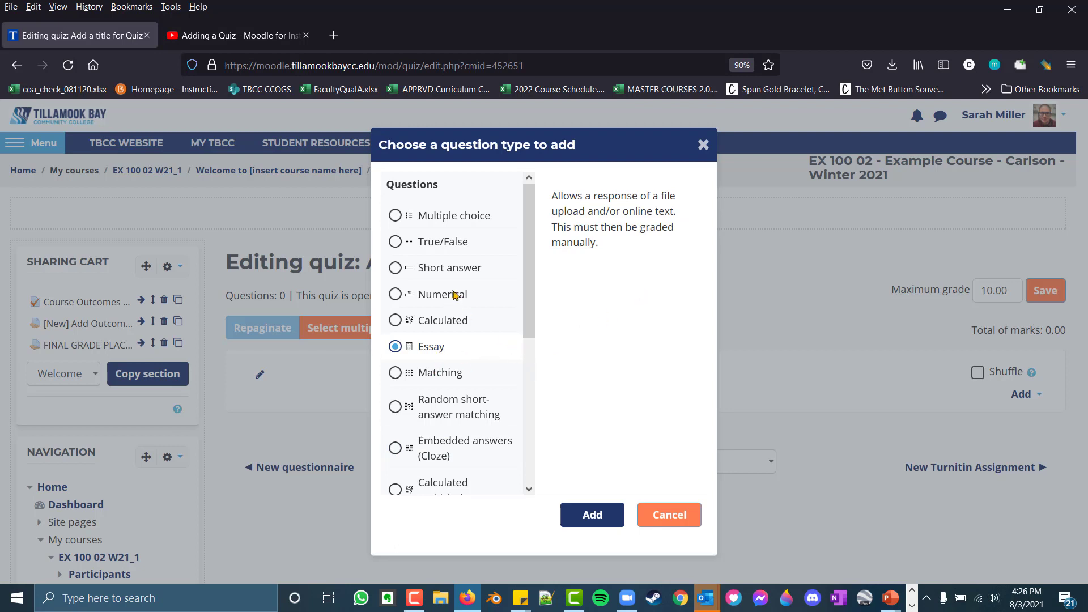
Add a Multiple choice question named "capitaloregon" with the question text "What is the capital of Oregon?"
left_click(445, 224)
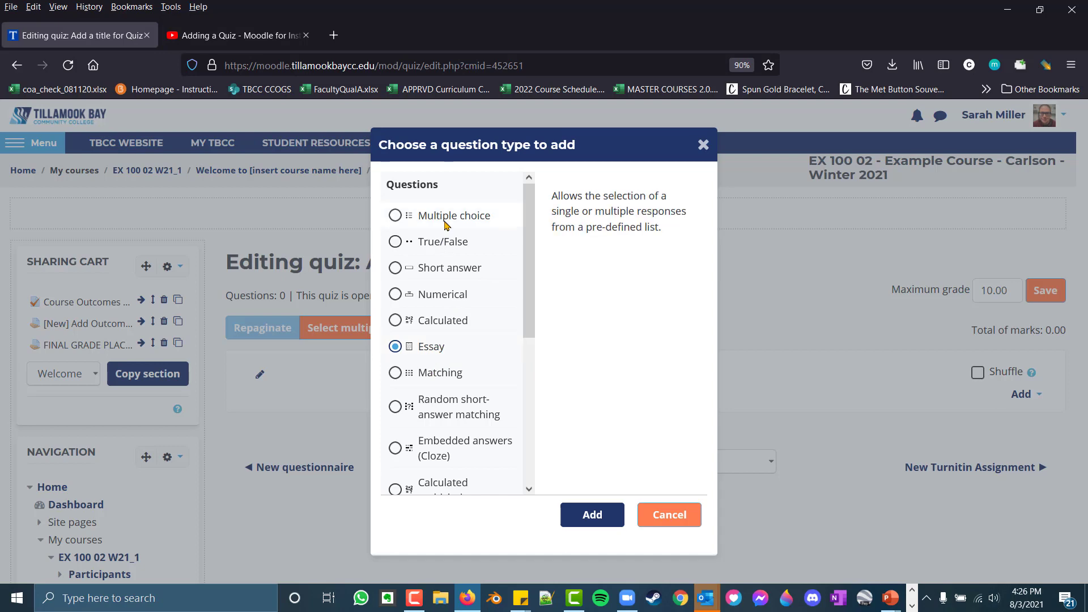
left_click(606, 522)
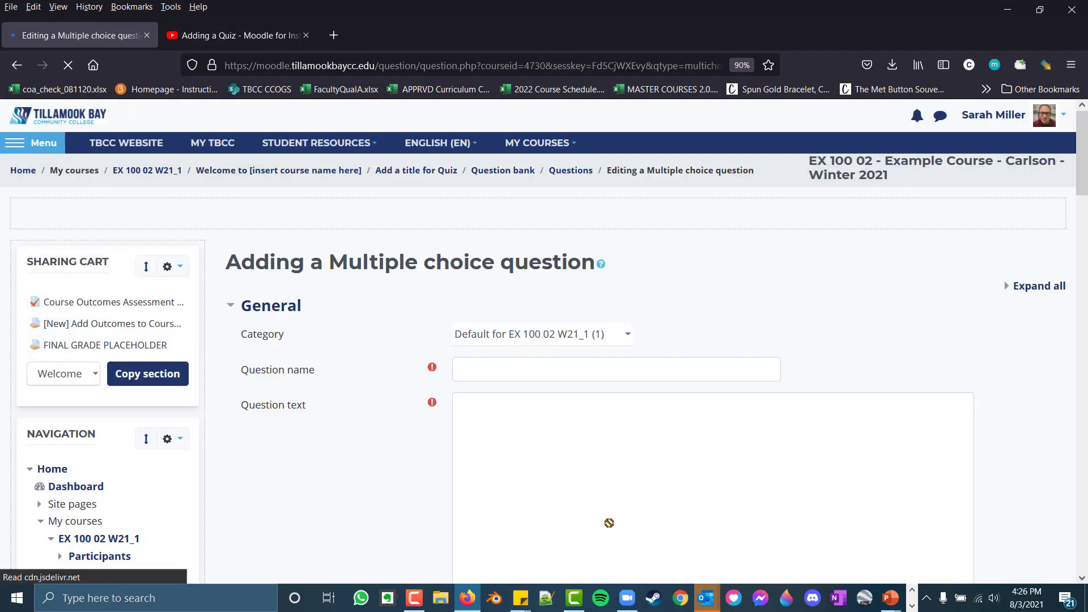
left_click(605, 374)
type("capitaloregon")
left_click(583, 488)
type("What is the capital of Oregon?")
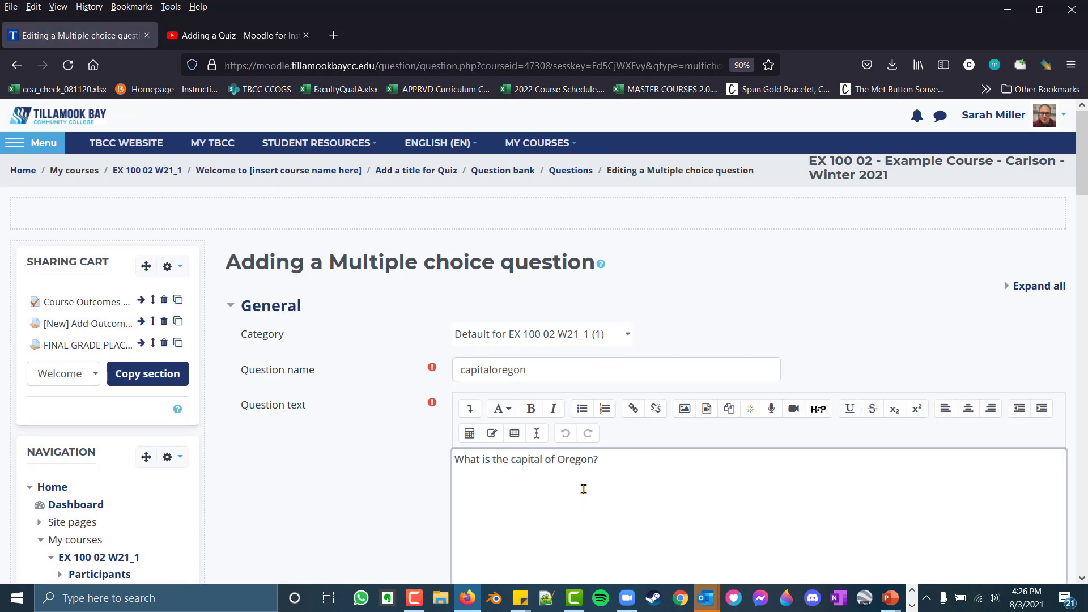
Check the question's default mark and read the help on general feedback
scroll(584, 488, "down", 2)
scroll(507, 355, "down", 4)
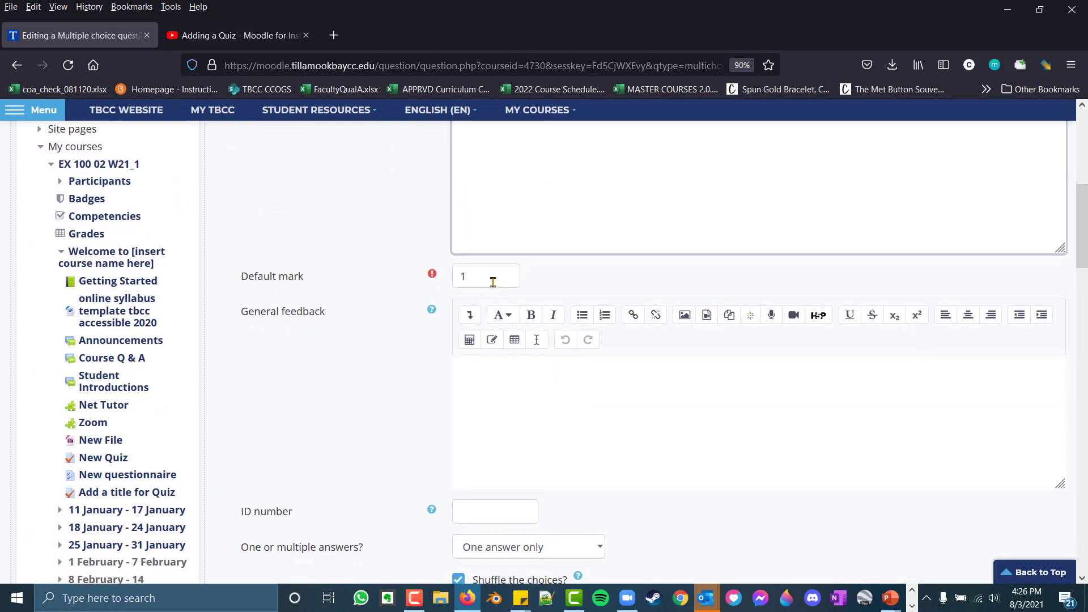
scroll(493, 282, "down", 2)
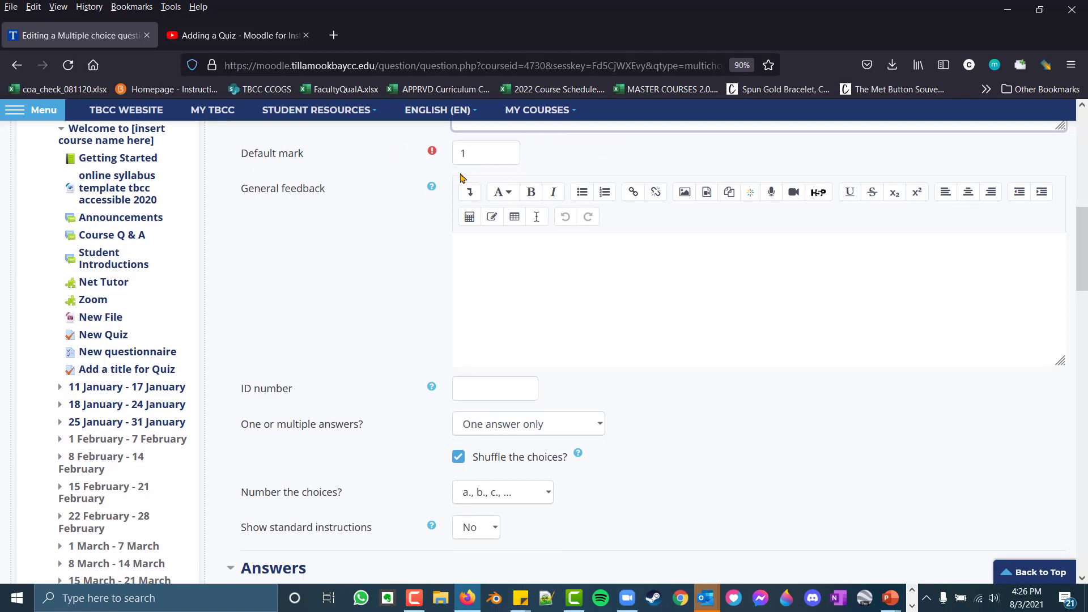
left_click(543, 281)
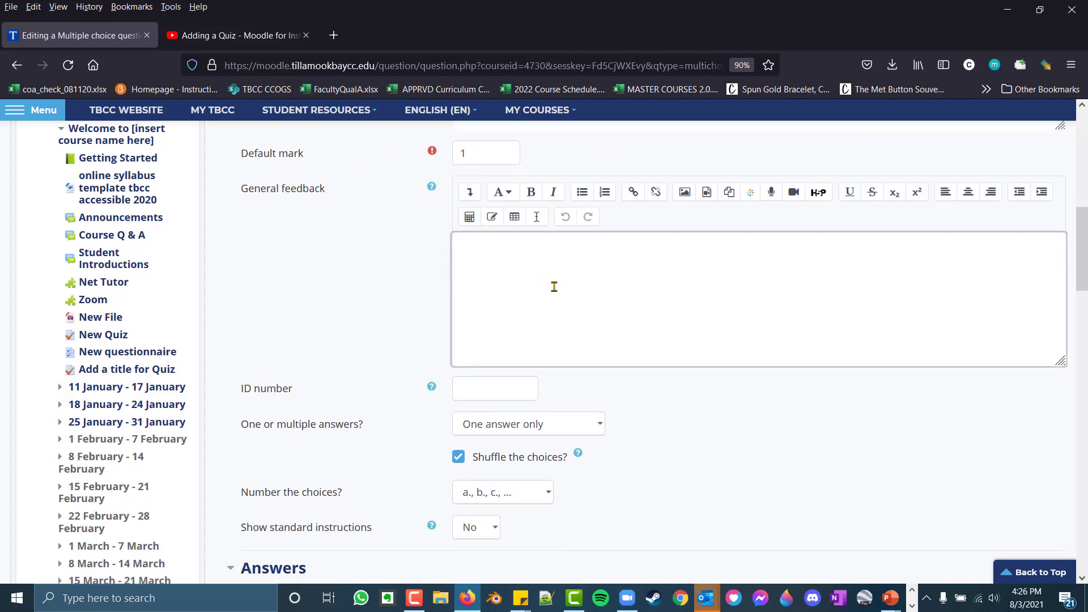
left_click(431, 188)
scroll(433, 190, "up", 1)
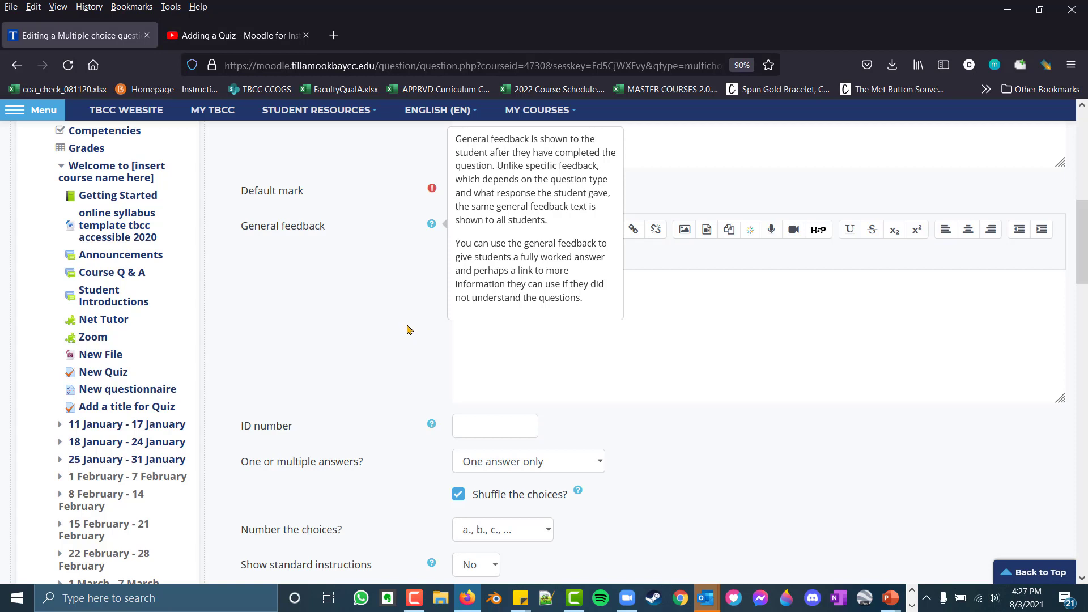
left_click(408, 328)
scroll(409, 329, "down", 2)
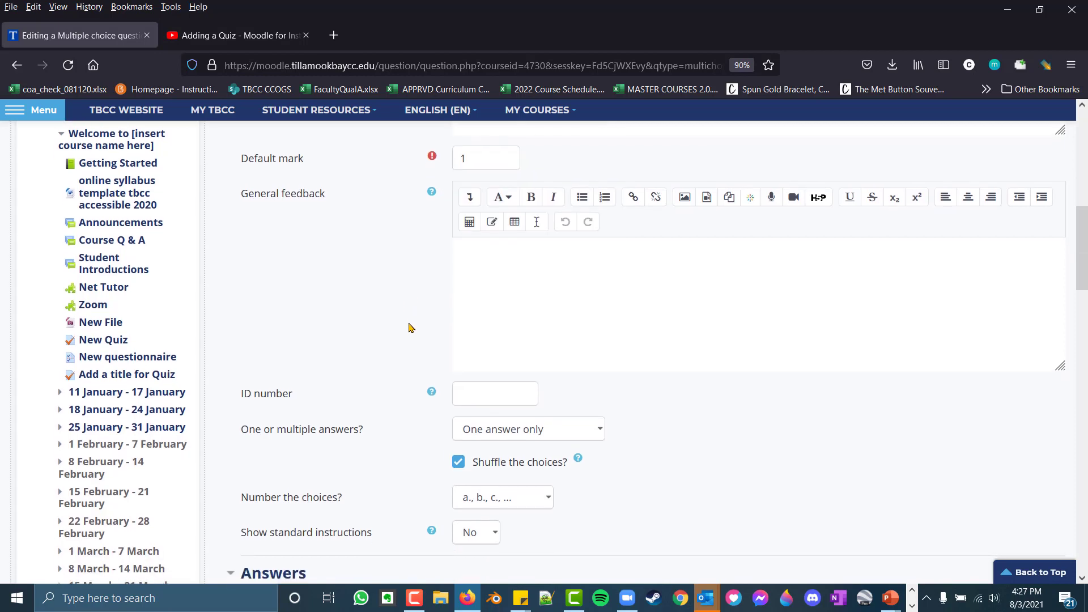
Examine the available options for one or multiple answers and the numbering formats for the choices
scroll(411, 330, "down", 2)
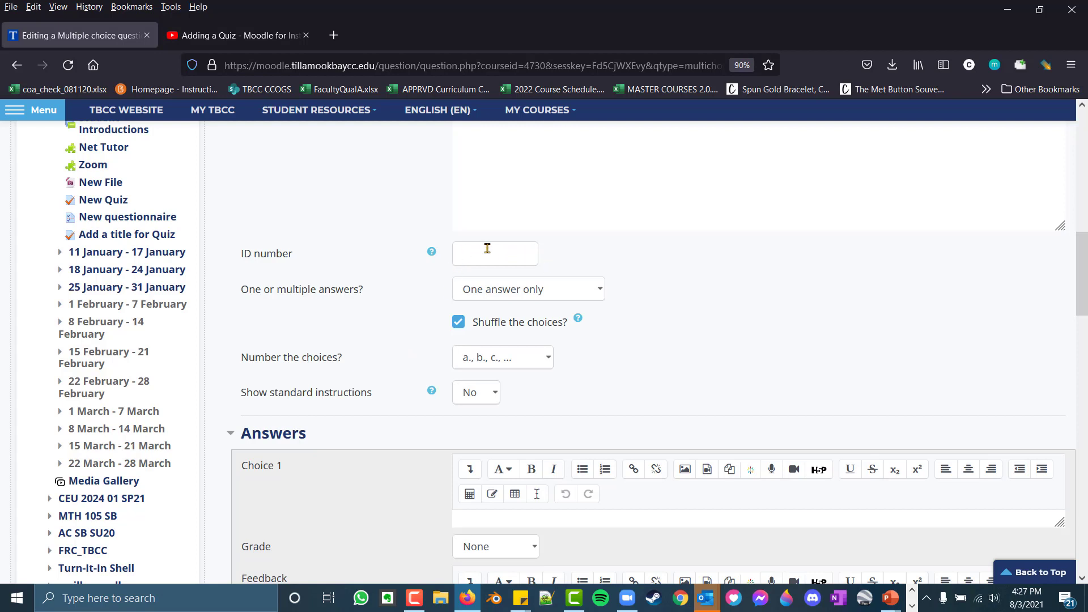
scroll(488, 248, "down", 3)
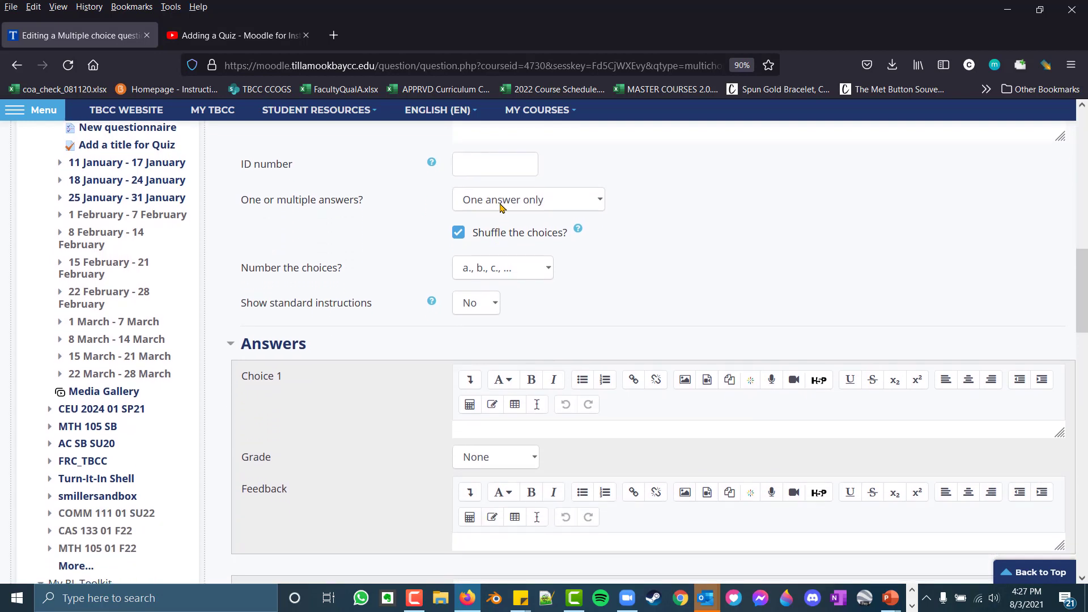
left_click(501, 207)
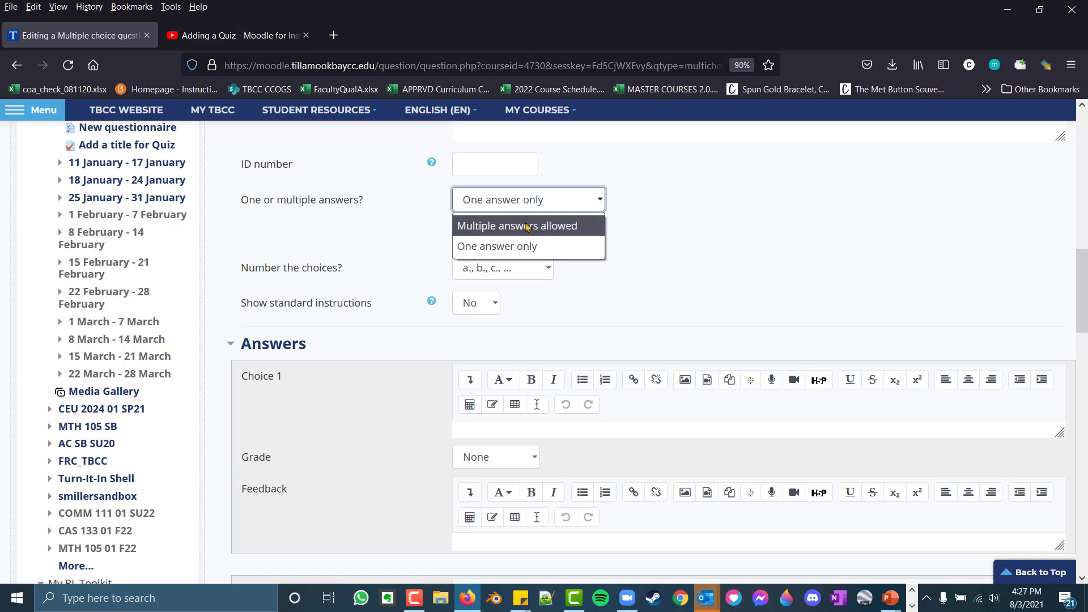
left_click(756, 204)
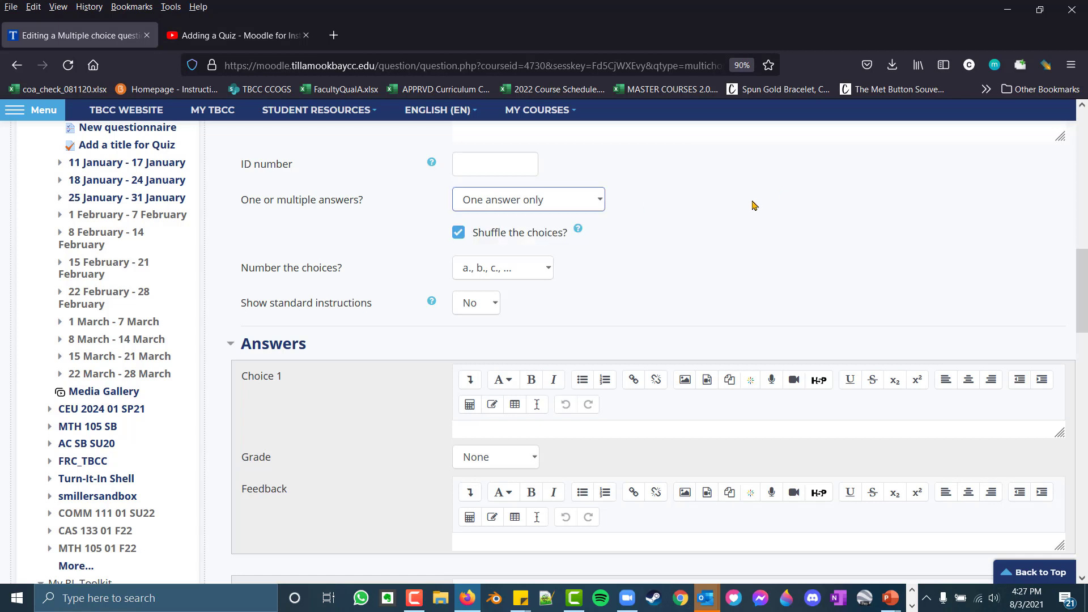
scroll(772, 230, "up", 10)
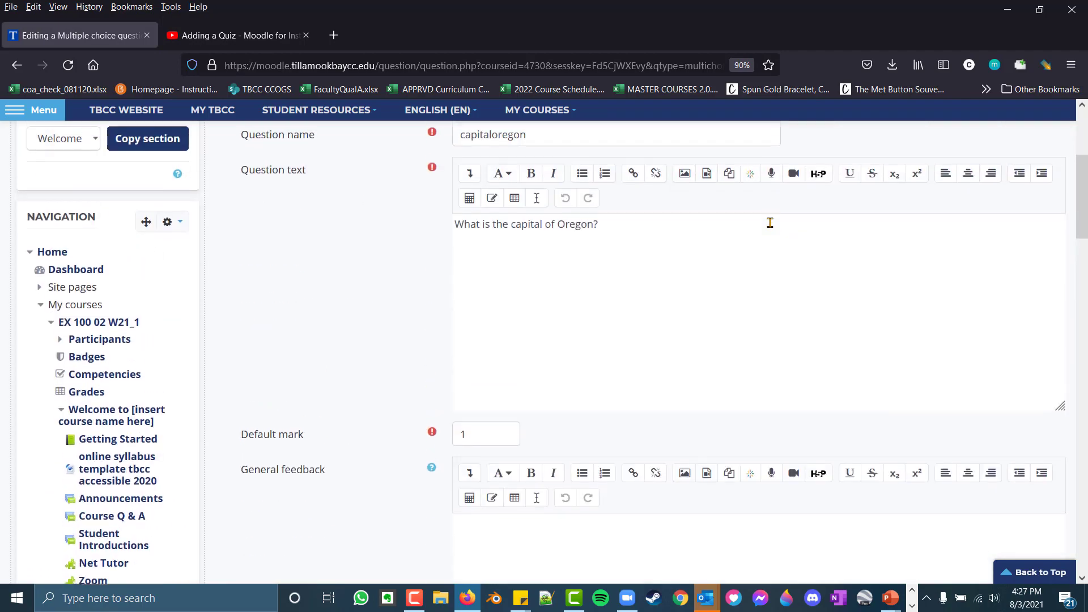
scroll(629, 269, "down", 10)
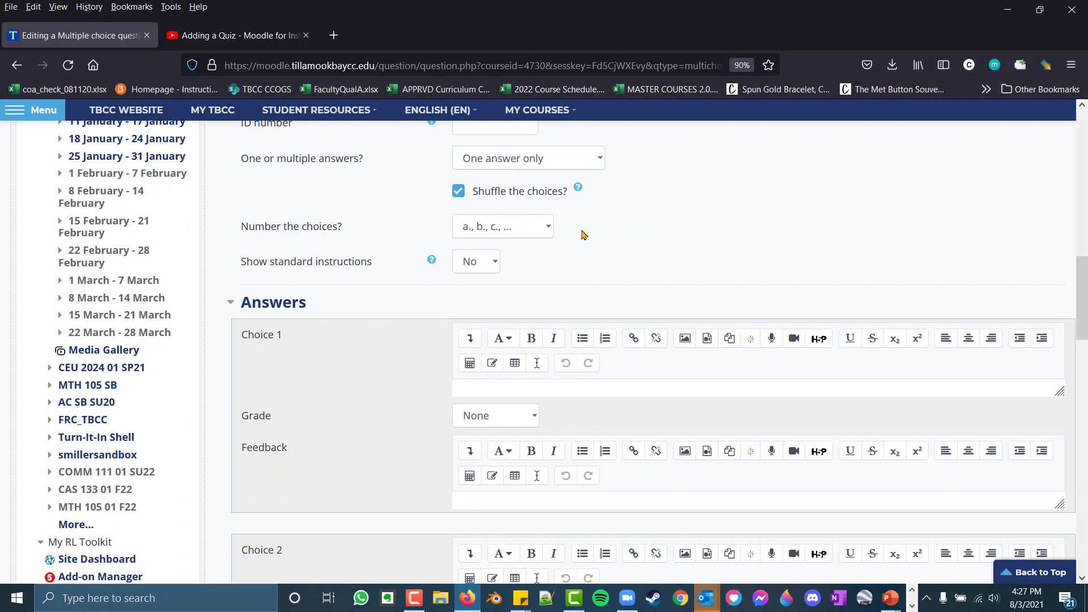
left_click(517, 235)
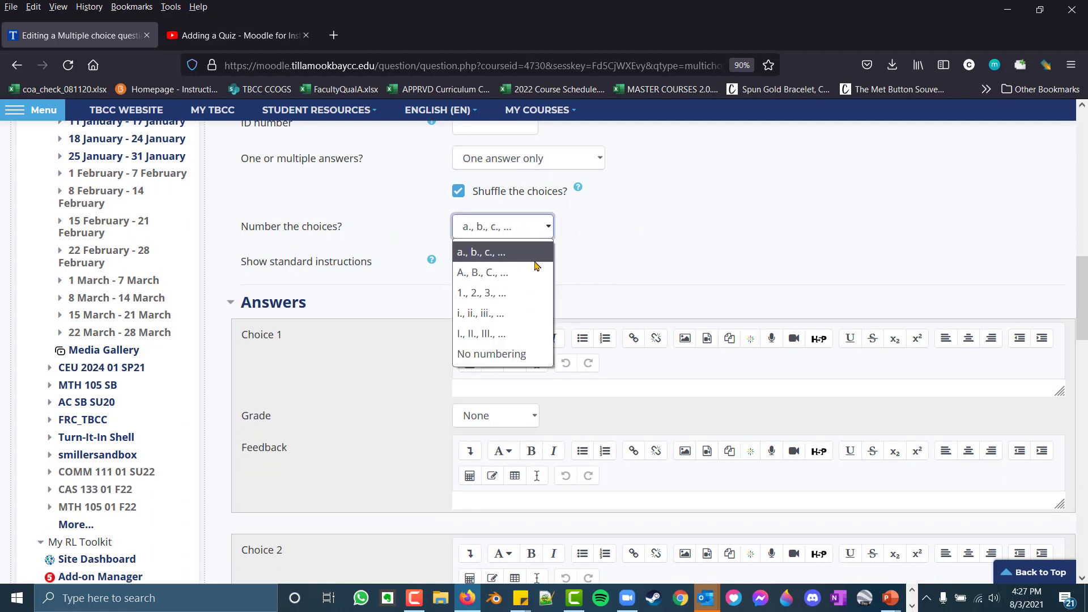
left_click(590, 244)
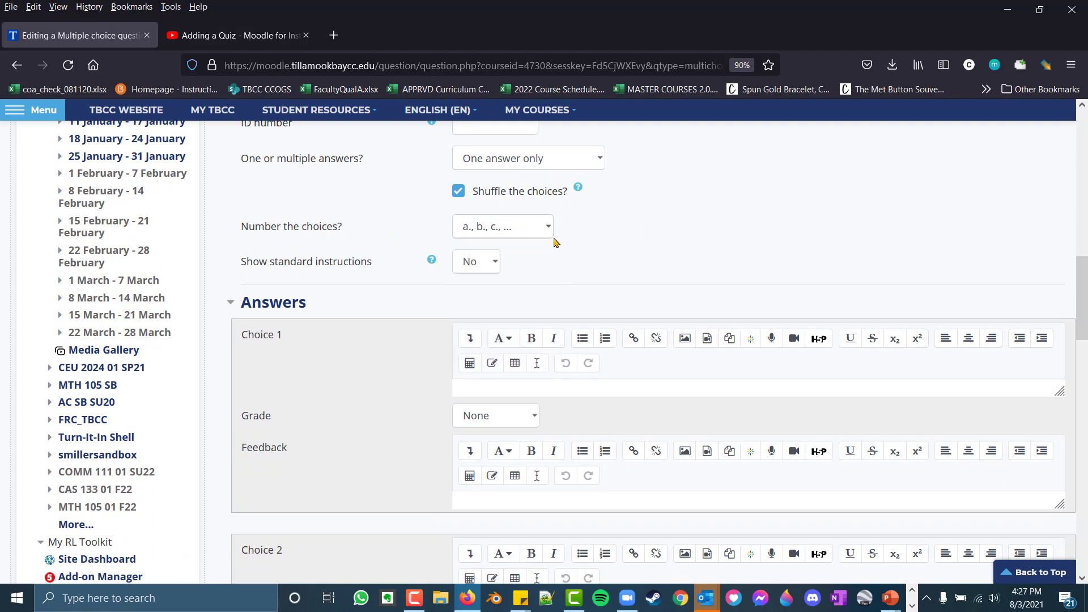
left_click(549, 229)
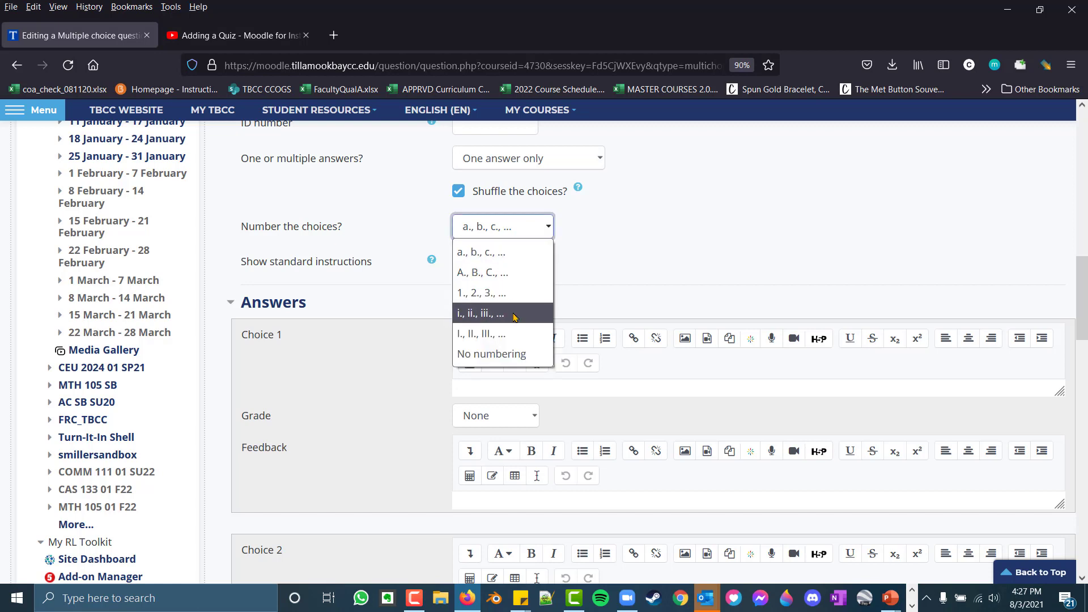
left_click(686, 247)
Enter "Olympia" as Choice 1 and keep its grade at None
left_click(600, 389)
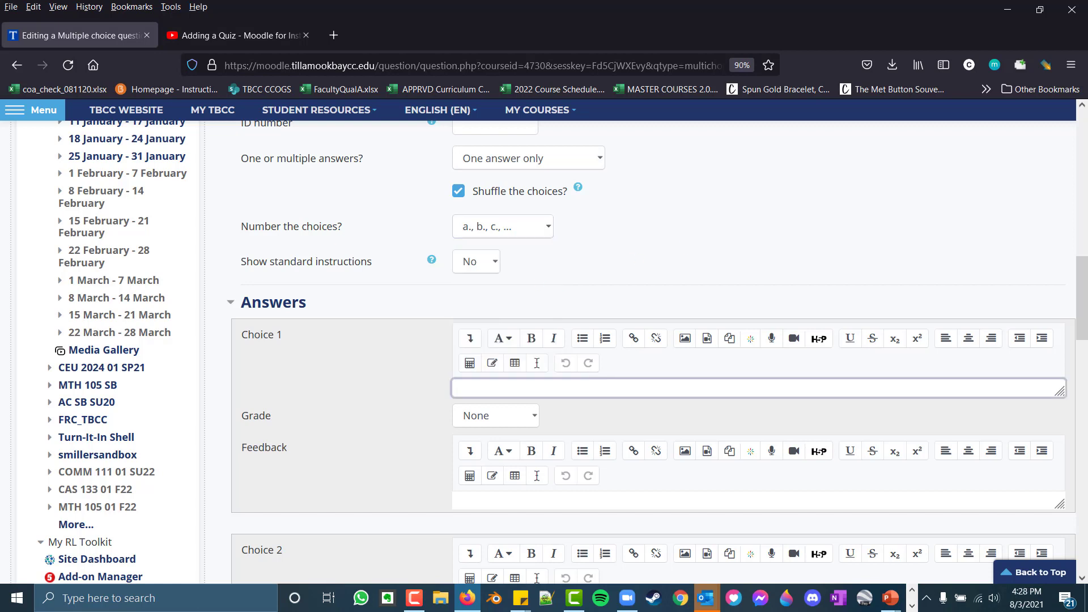
type("Olympia")
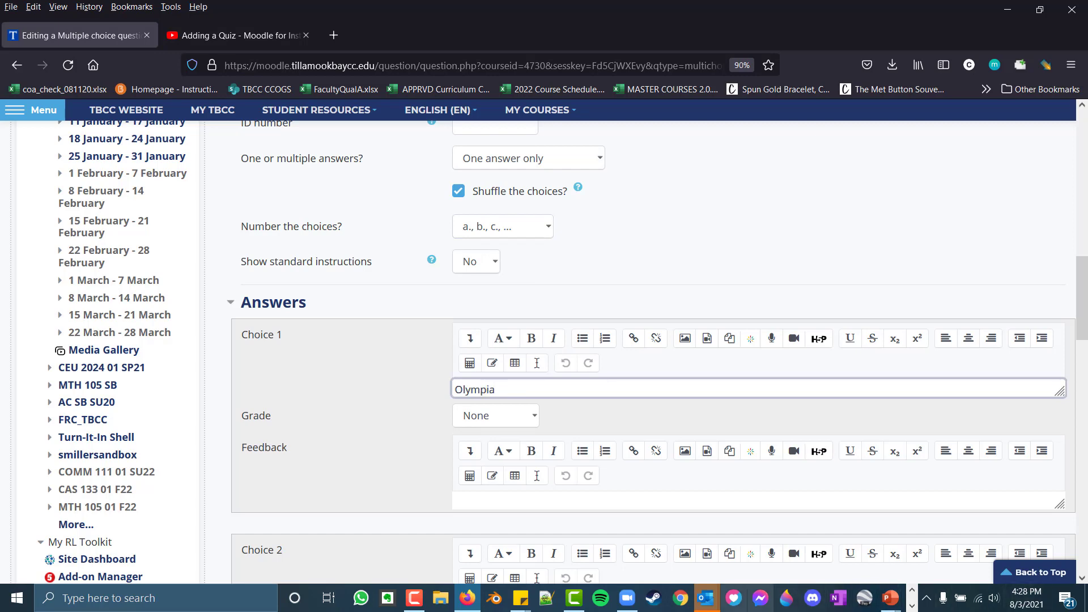
scroll(363, 489, "down", 3)
scroll(485, 214, "up", 1)
left_click(498, 197)
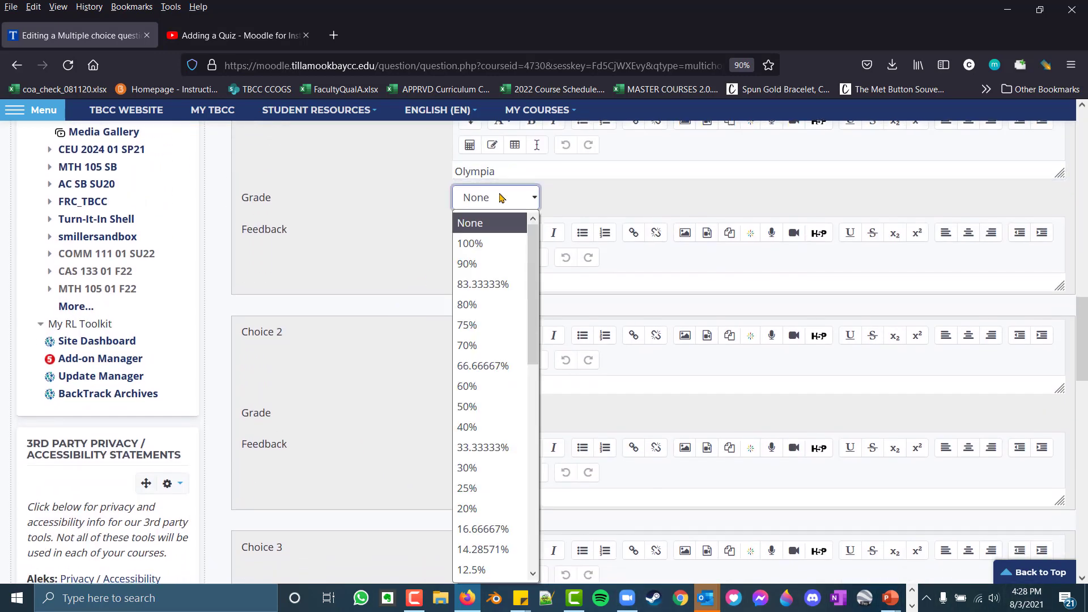
left_click(501, 198)
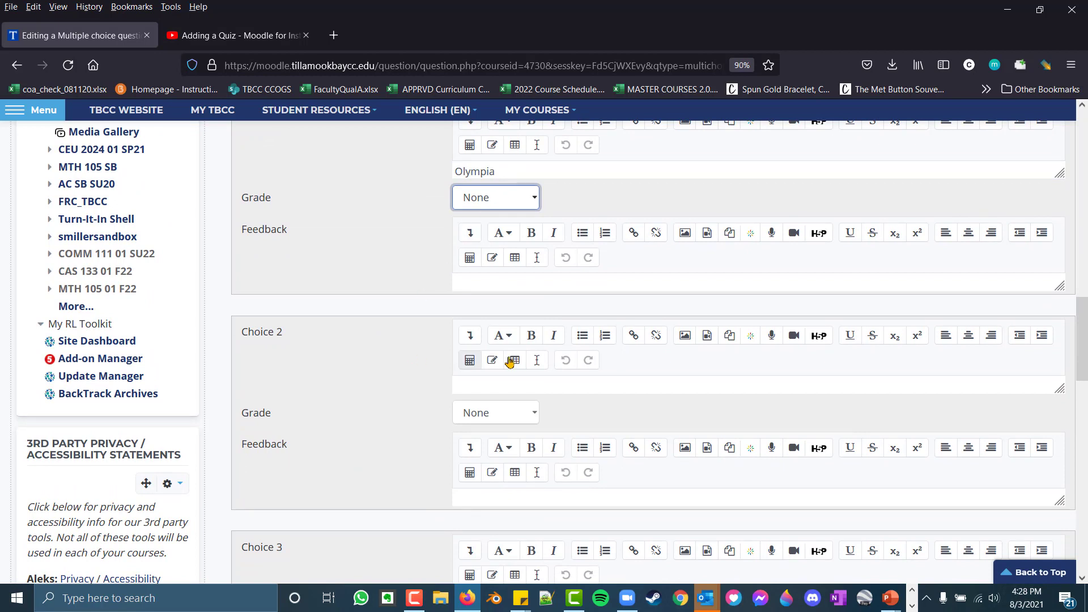
Enter "Salem" as Choice 2 and set its grade to 100%
left_click(502, 388)
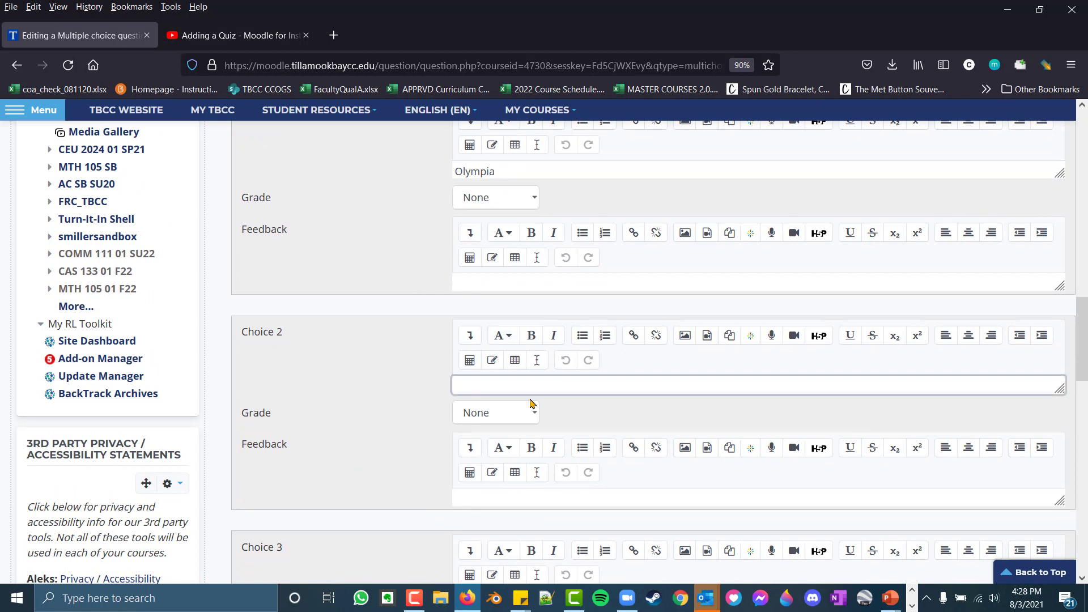
type("Salem")
left_click(520, 416)
left_click(471, 131)
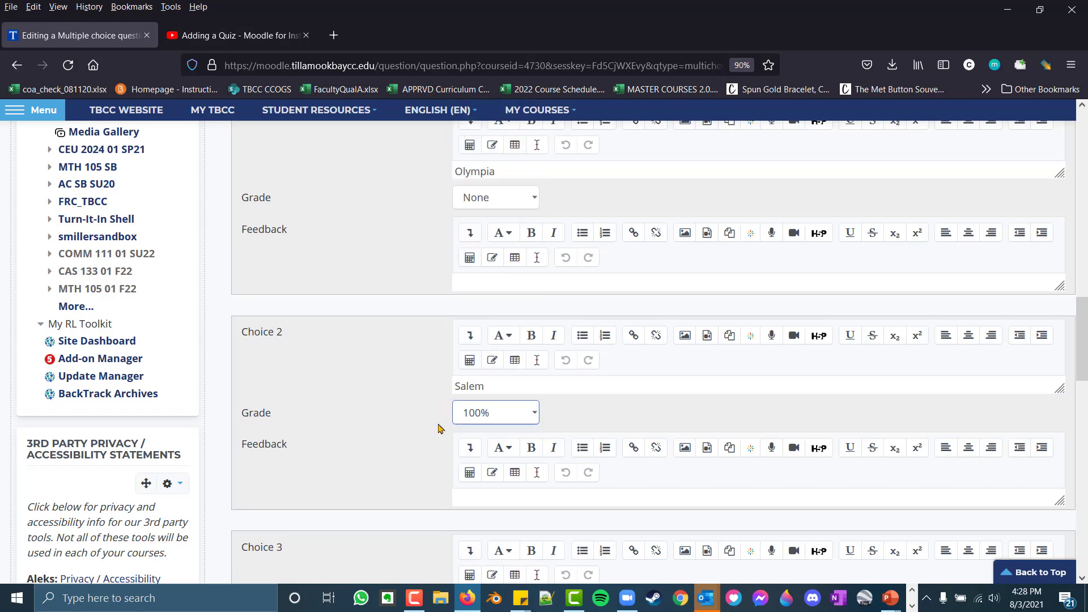
Add "Portland" and "Boise" as the remaining answer choices, starting with Choice 3
scroll(448, 408, "down", 5)
left_click(456, 331)
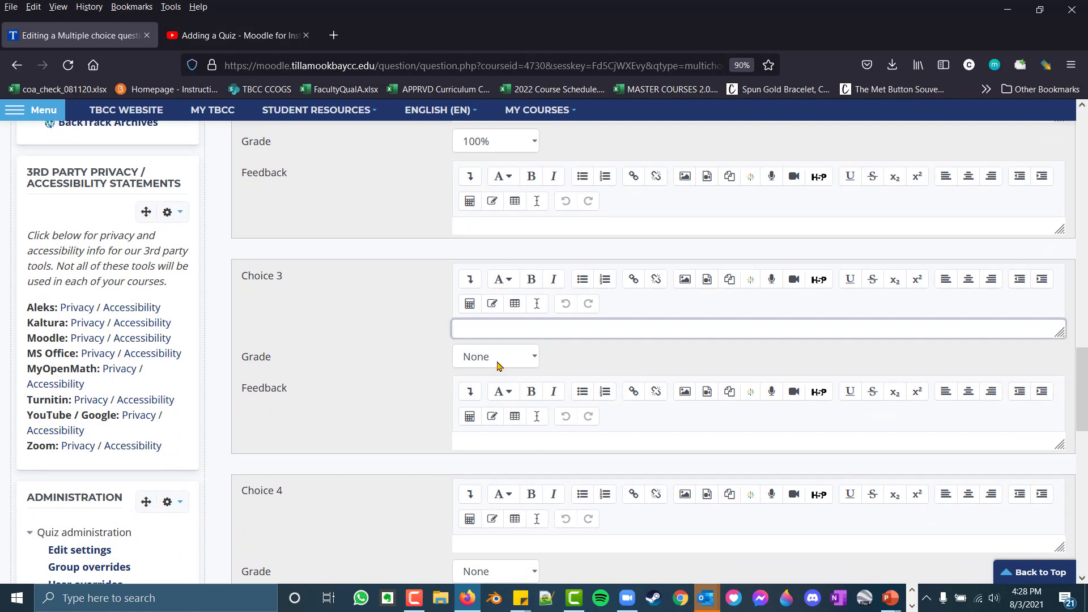
scroll(440, 296, "down", 8)
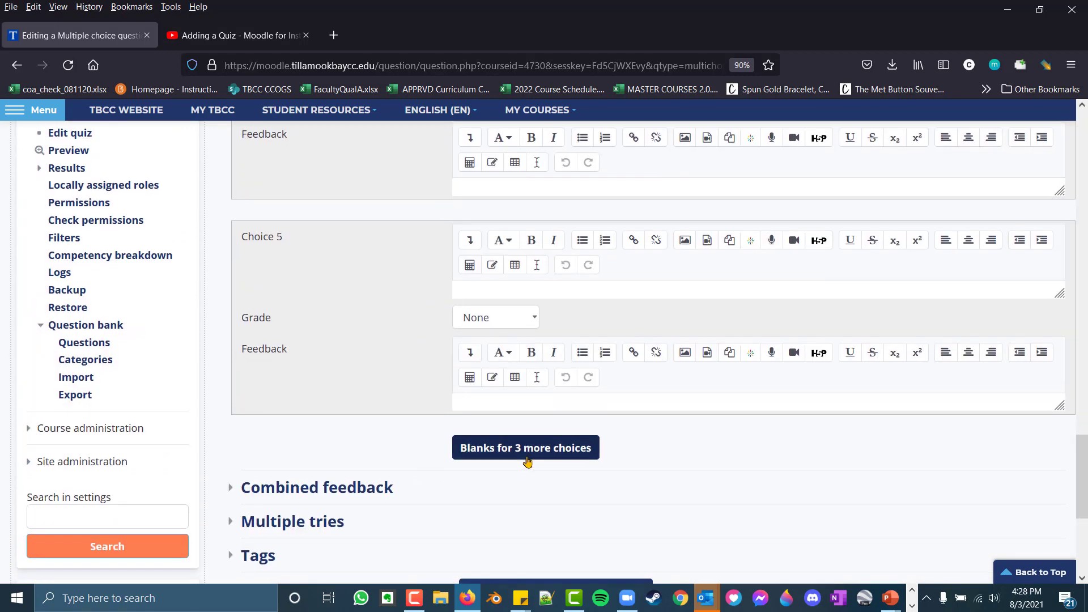
scroll(274, 520, "down", 2)
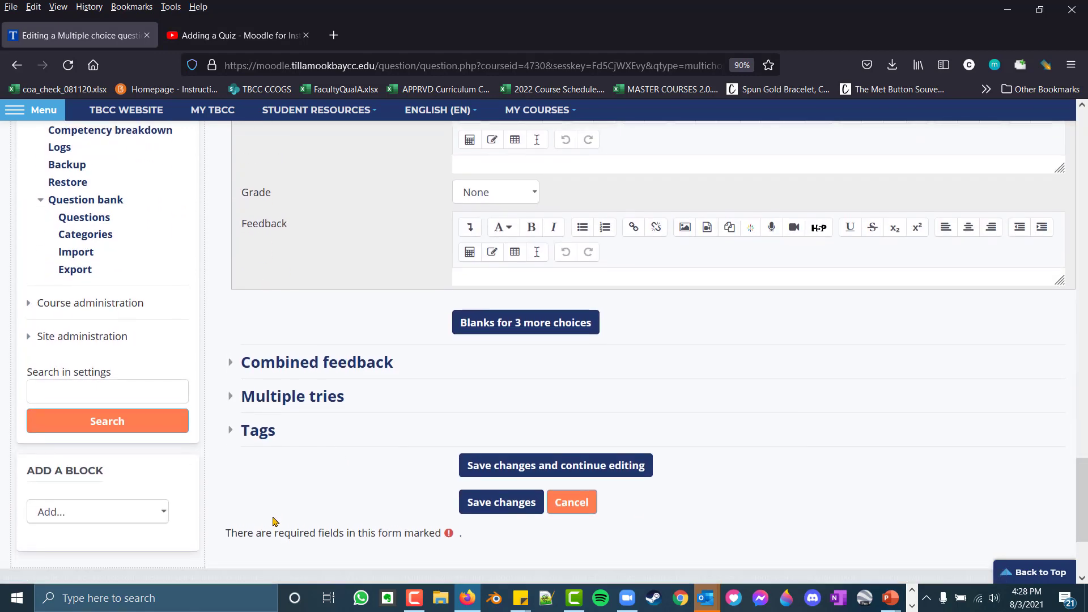
Check the Multiple tries settings, including the penalty and hints, and save the multiple choice question to the quiz
left_click(256, 406)
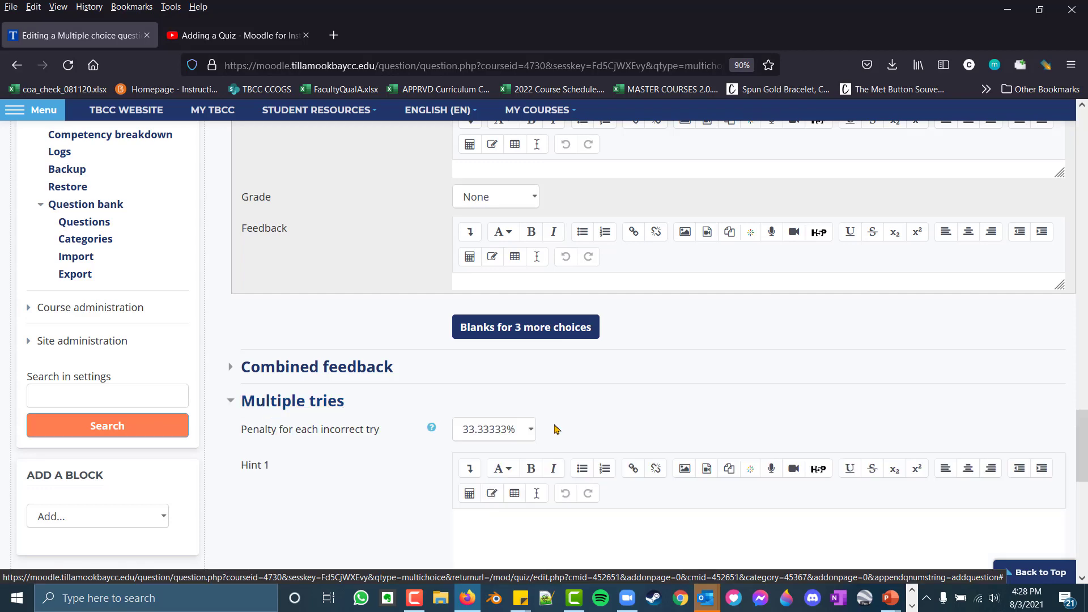
scroll(383, 444, "down", 8)
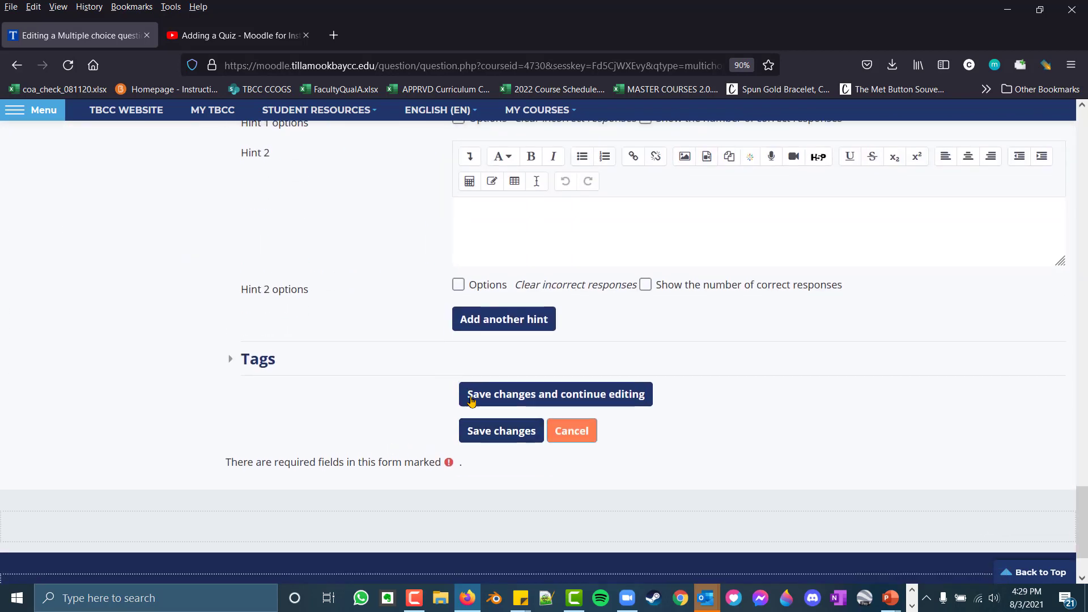
left_click(518, 441)
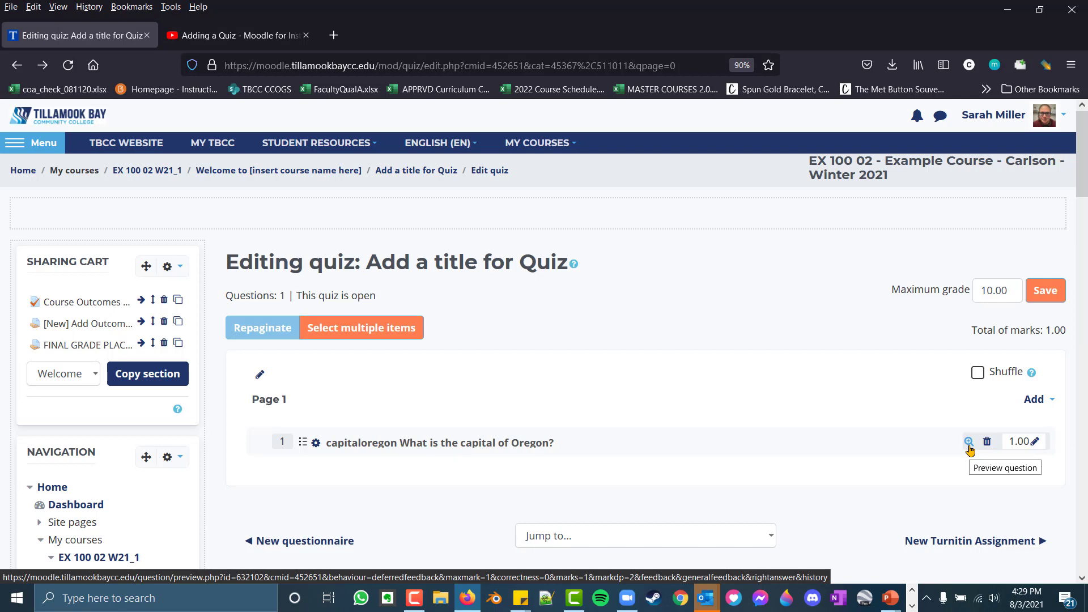
Preview the capital of Oregon question, try out the Salem and Portland answers, and close the preview
left_click(969, 445)
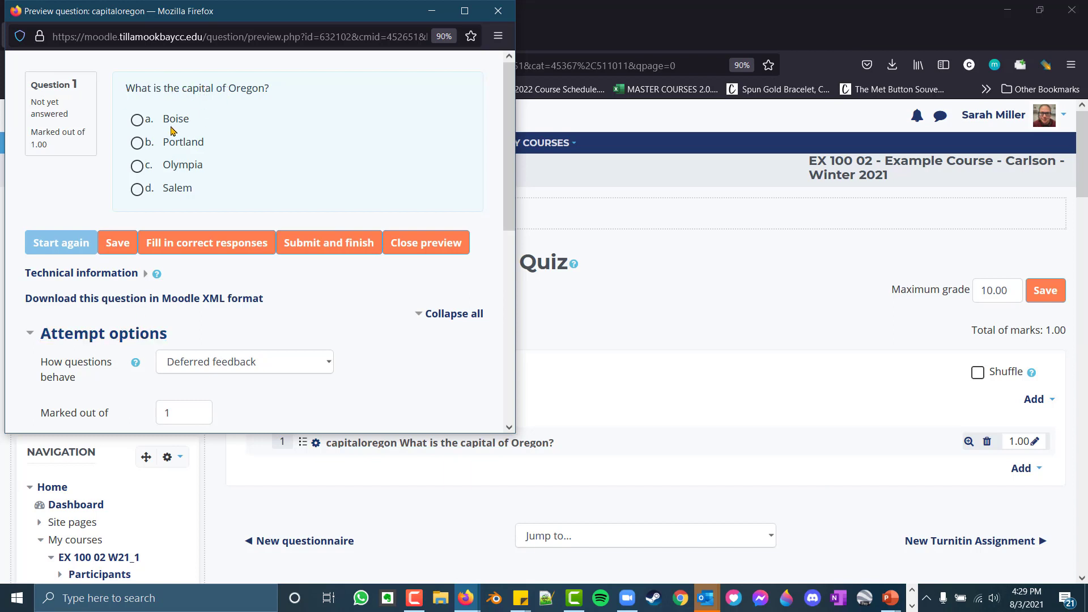
left_click(139, 192)
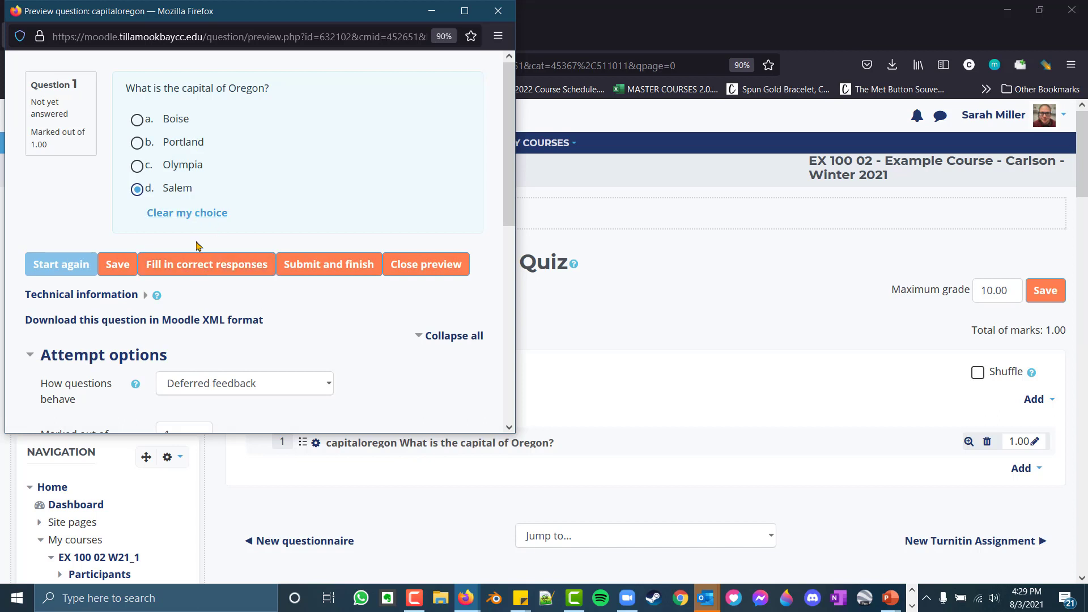
left_click(204, 213)
left_click(137, 145)
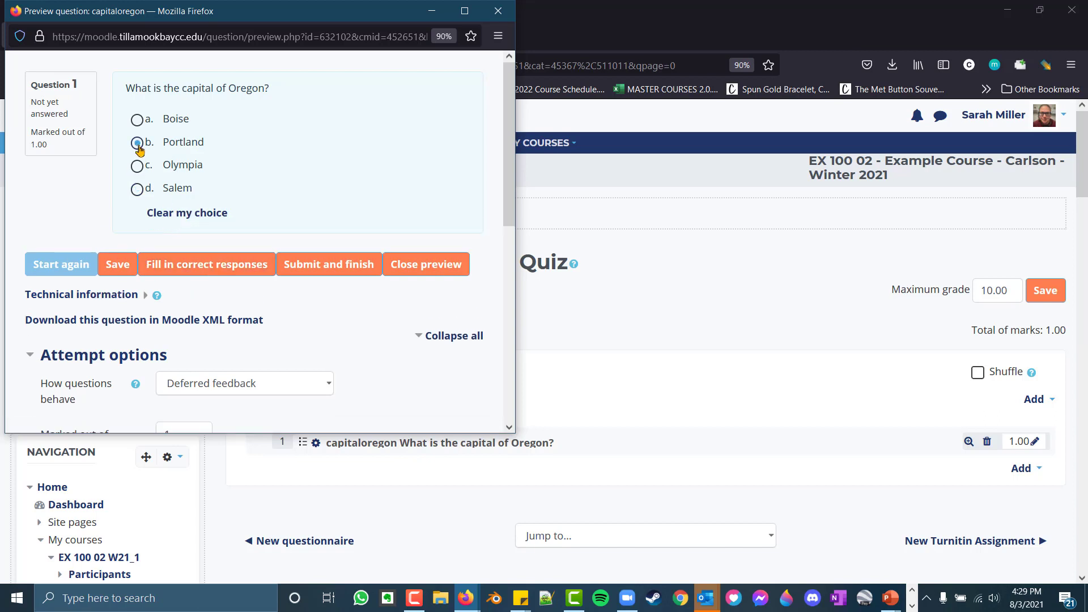
left_click(138, 191)
left_click(498, 11)
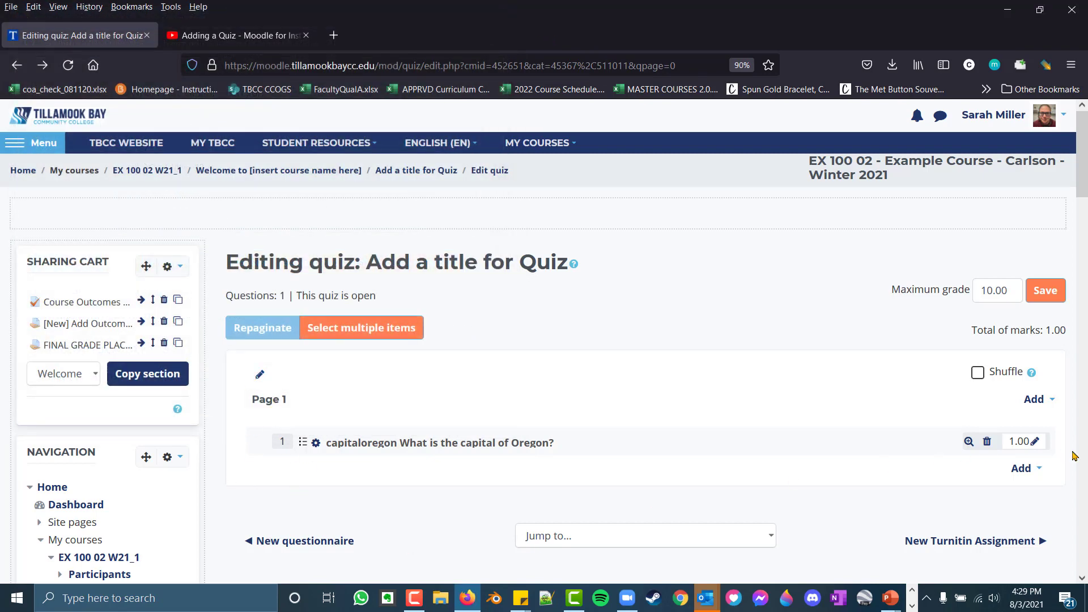
Add a new True/False question after the capital of Oregon question
left_click(1022, 469)
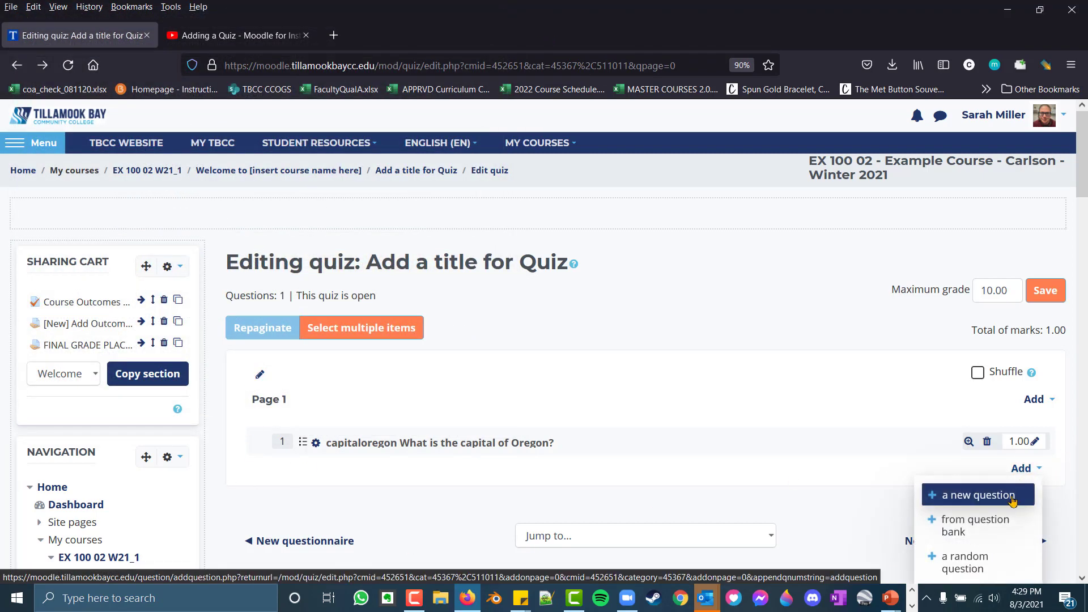
left_click(1010, 499)
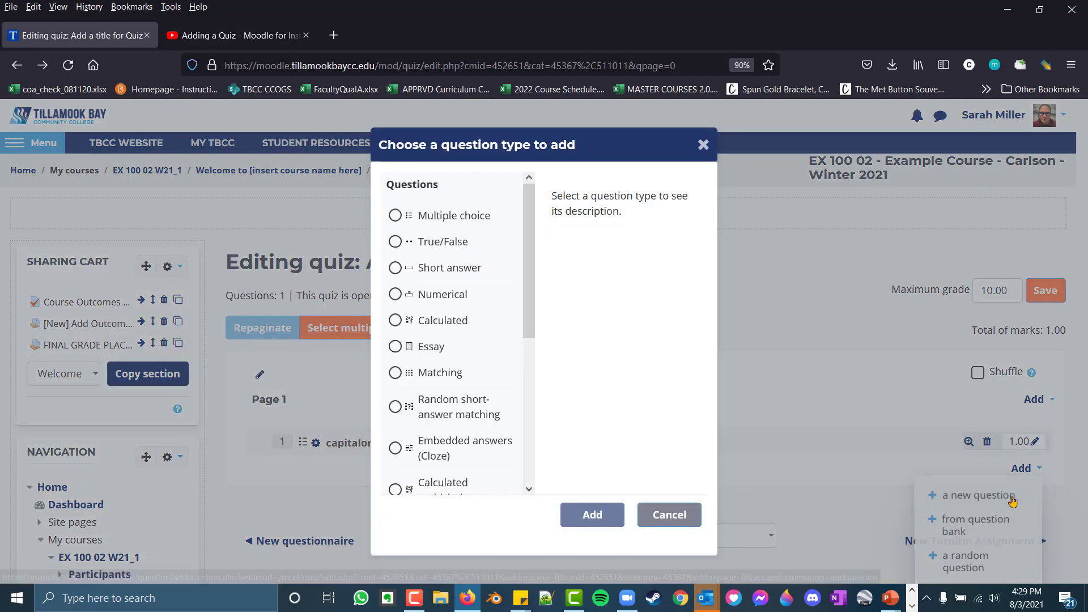
left_click(395, 242)
left_click(594, 515)
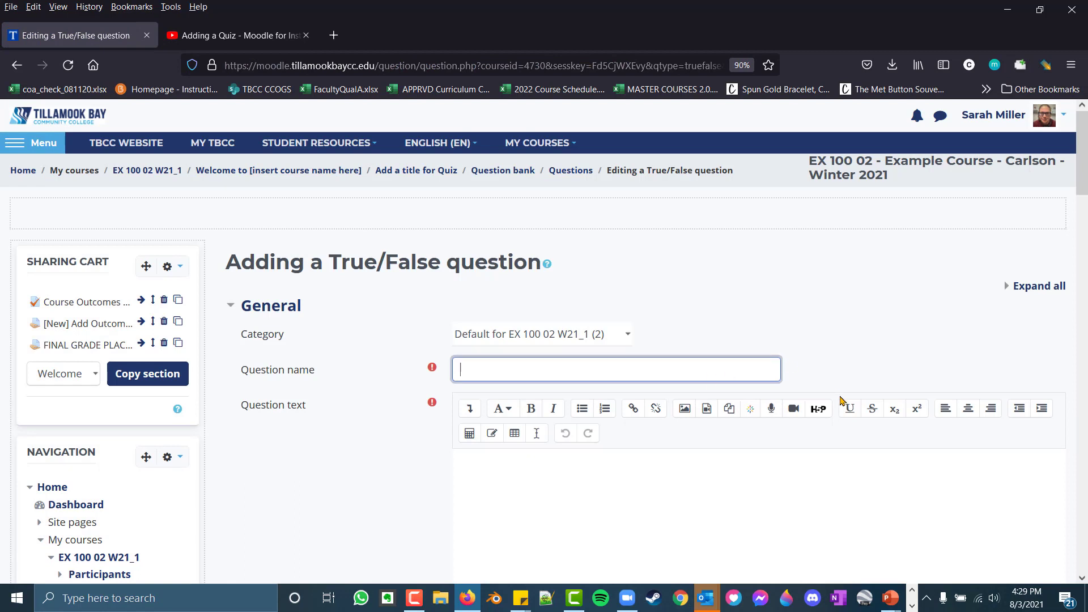
Name the question "tfquestion1" and enter "it has been a long week, and it's only tuesday" as its question text
type("tfquestion1")
scroll(615, 450, "down", 7)
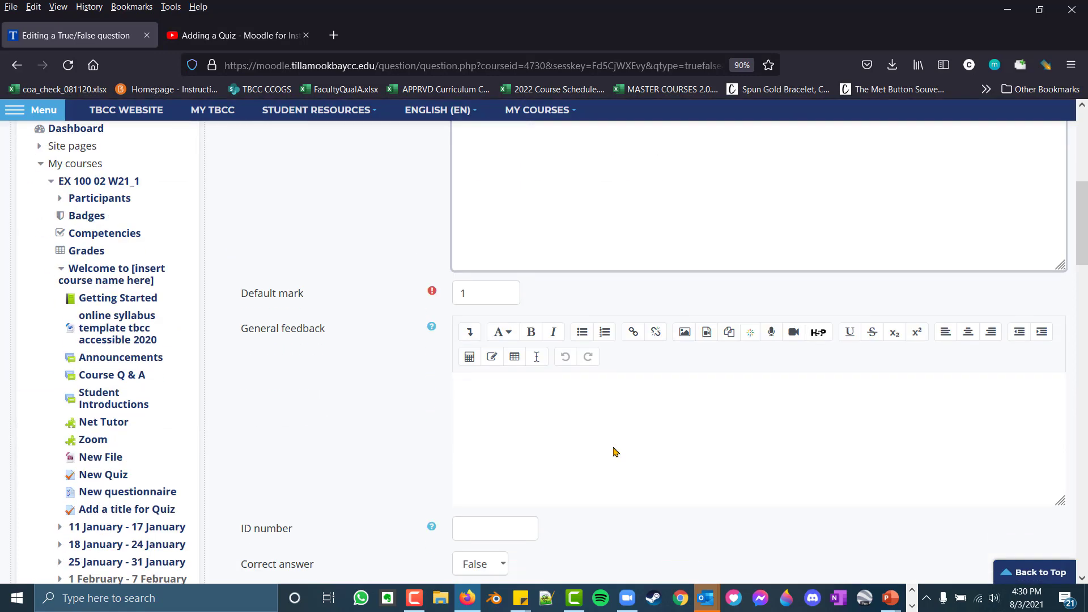
left_click(499, 379)
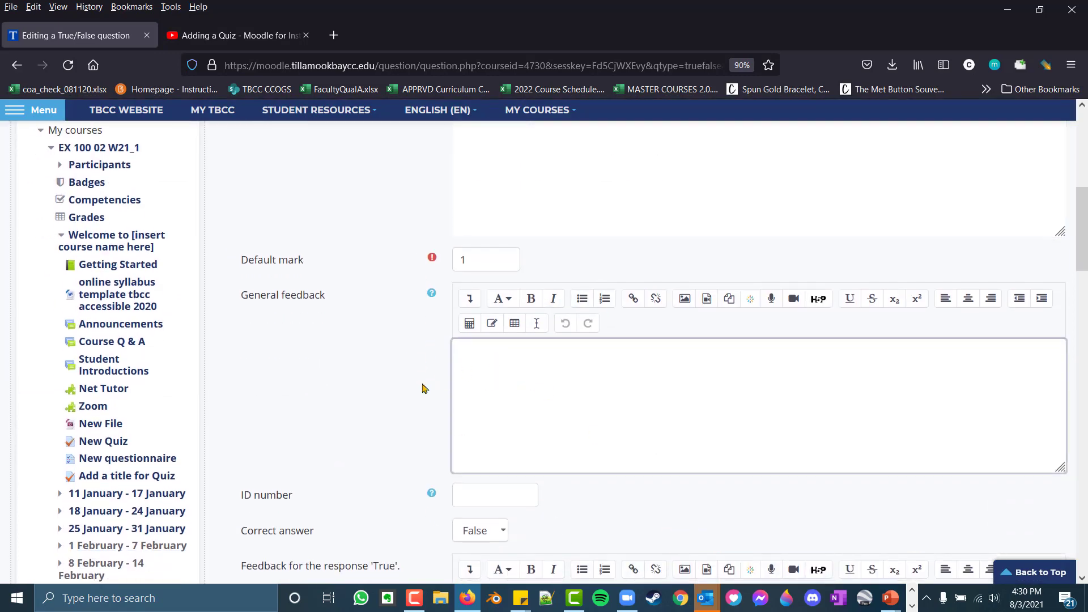
scroll(422, 388, "down", 4)
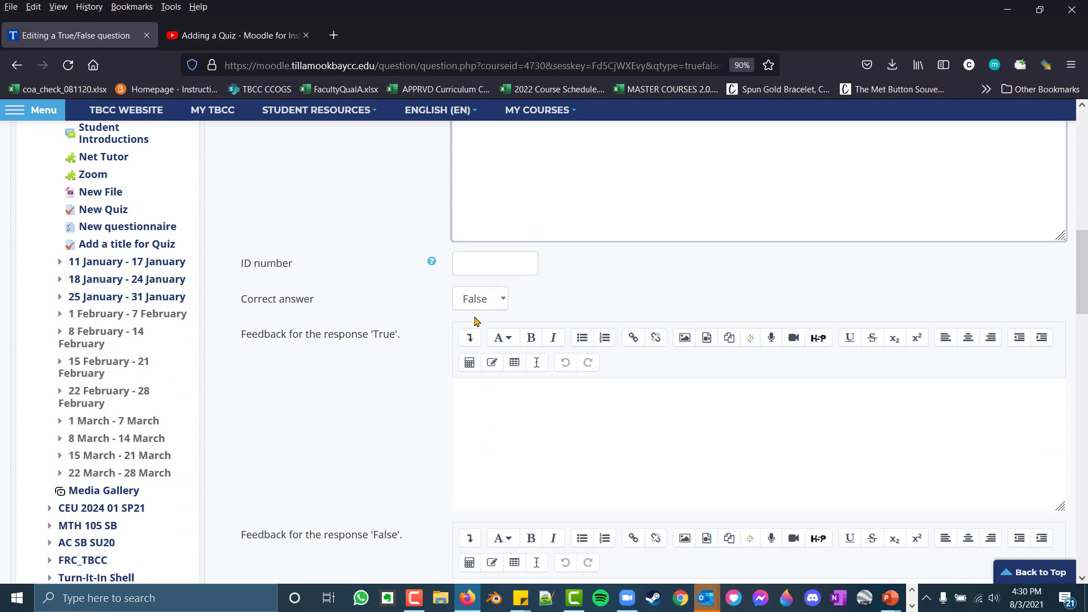
Set the correct answer to True and enter "You bet it has" as feedback for the response 'True'
left_click(491, 306)
left_click(489, 352)
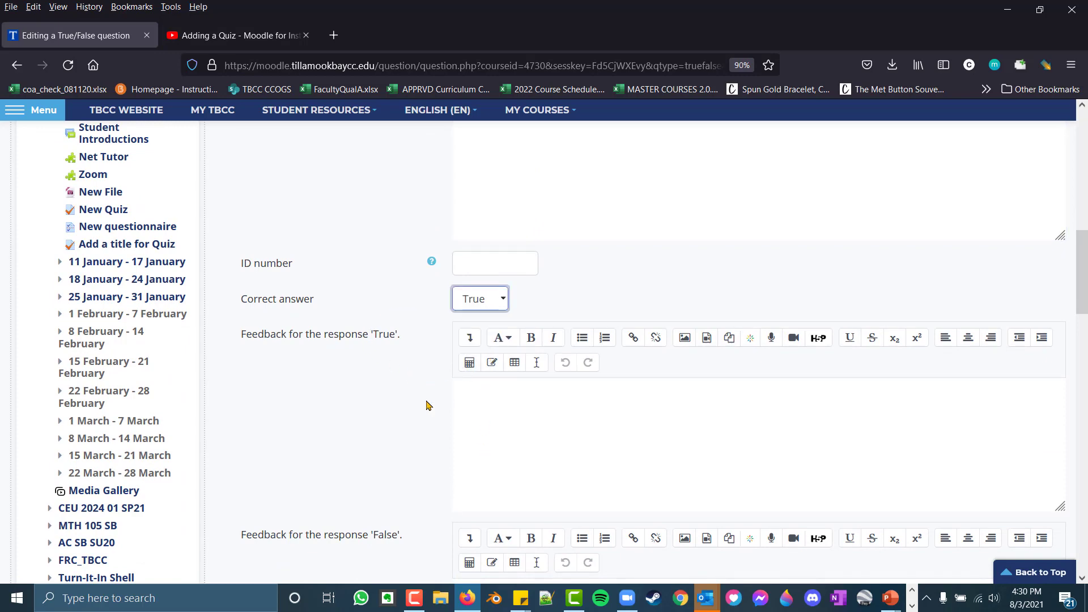
scroll(425, 406, "down", 3)
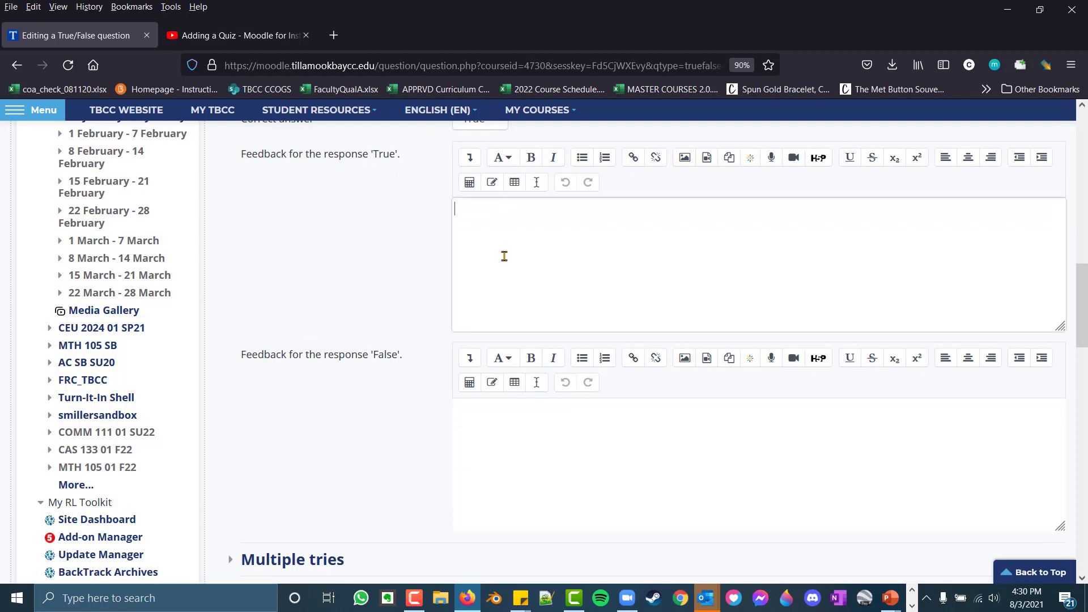
left_click(724, 250)
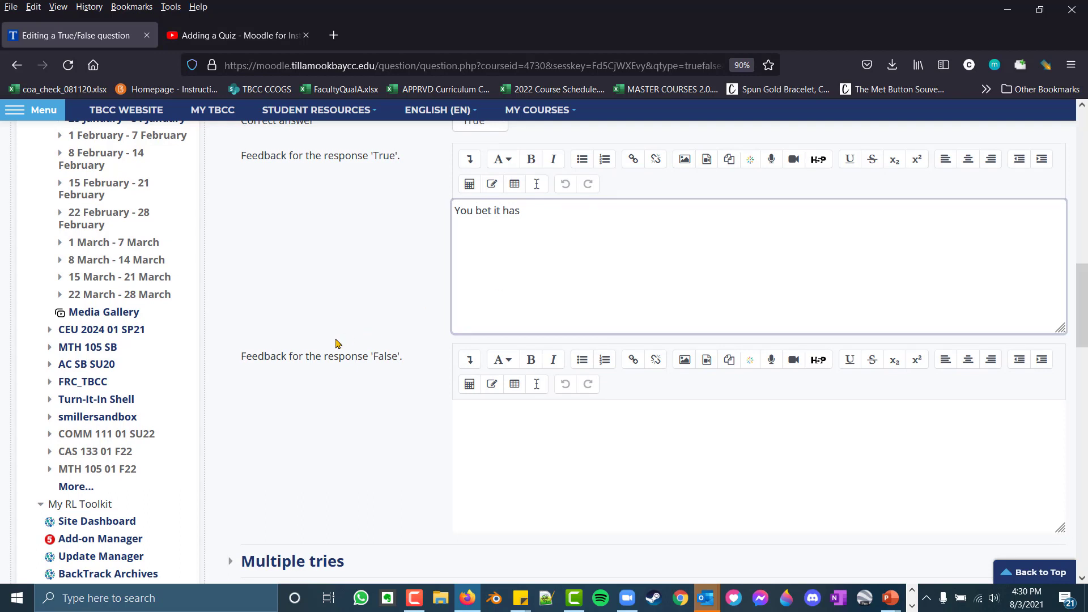
Finish the feedback section and save the True/False question to the quiz
left_click(522, 474)
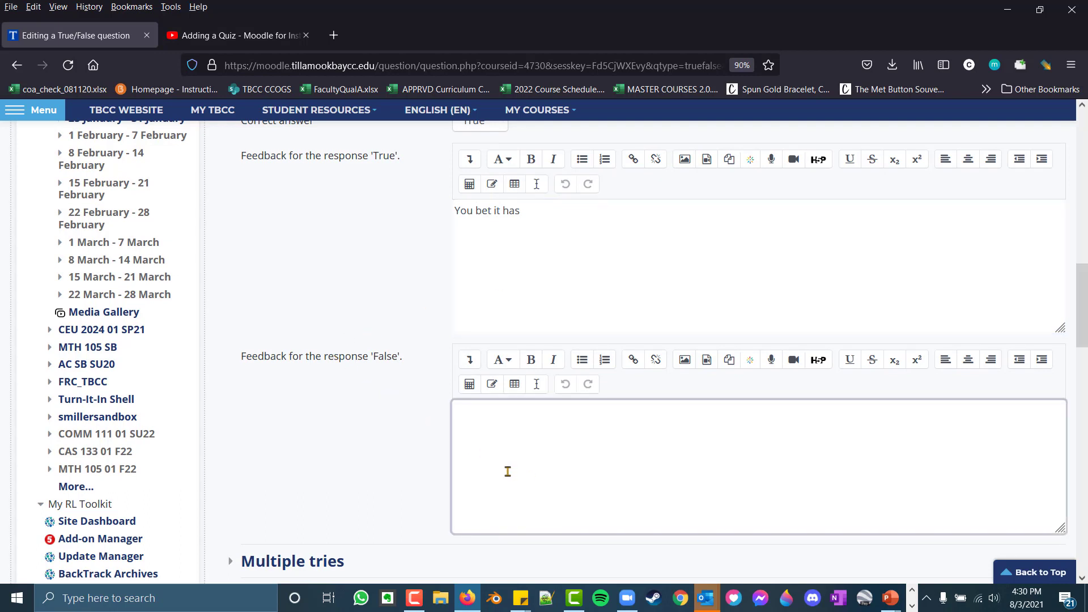
scroll(358, 494, "down", 5)
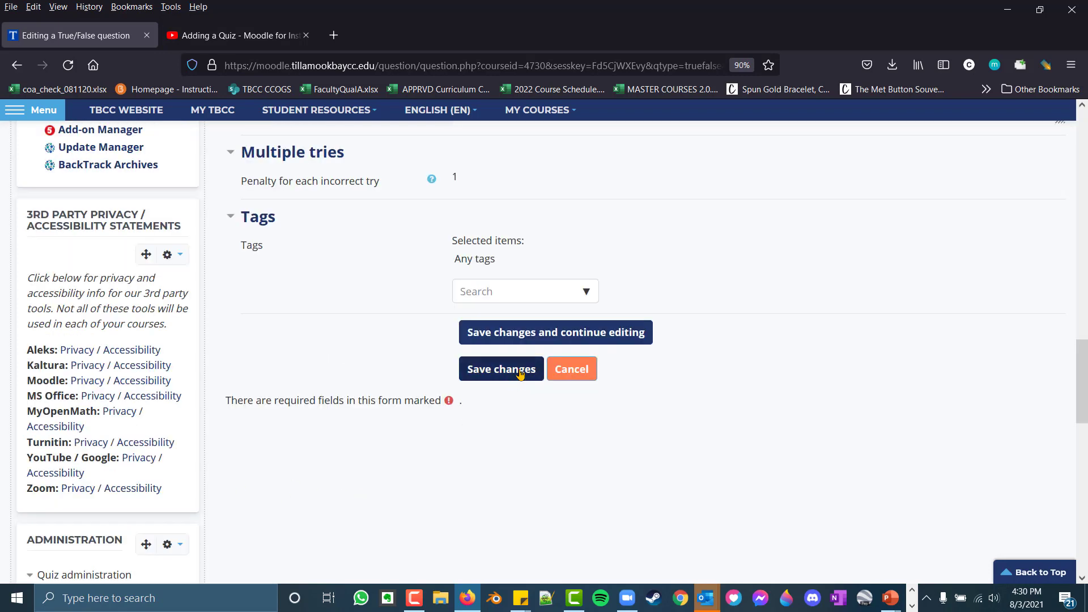
left_click(519, 369)
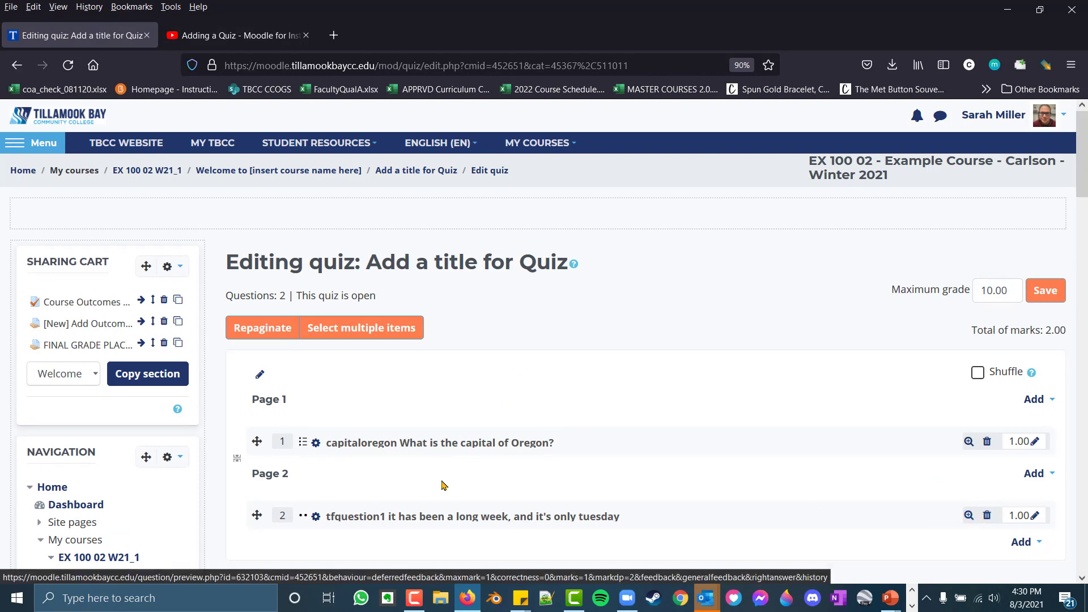
Preview tfquestion1, save a True response in the preview, and close it
left_click(969, 514)
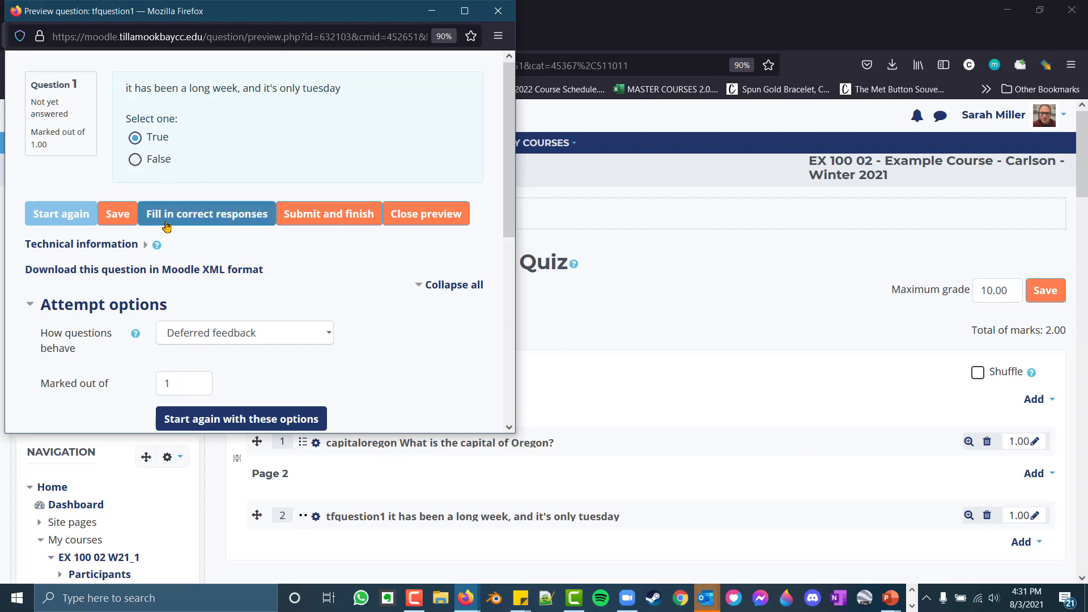
left_click(121, 213)
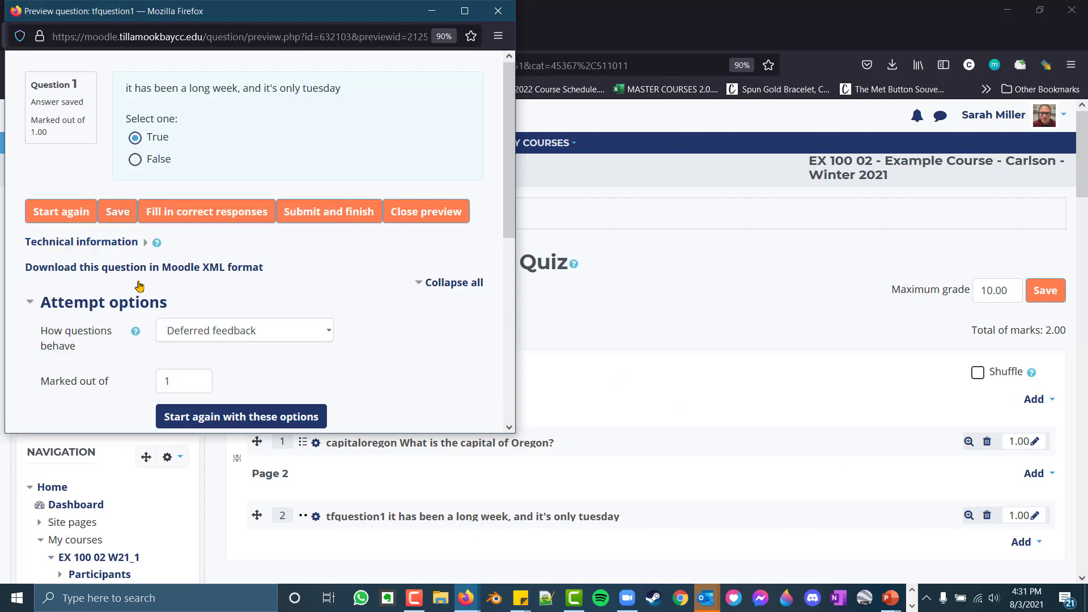
scroll(128, 315, "down", 5)
scroll(126, 320, "up", 5)
left_click(500, 22)
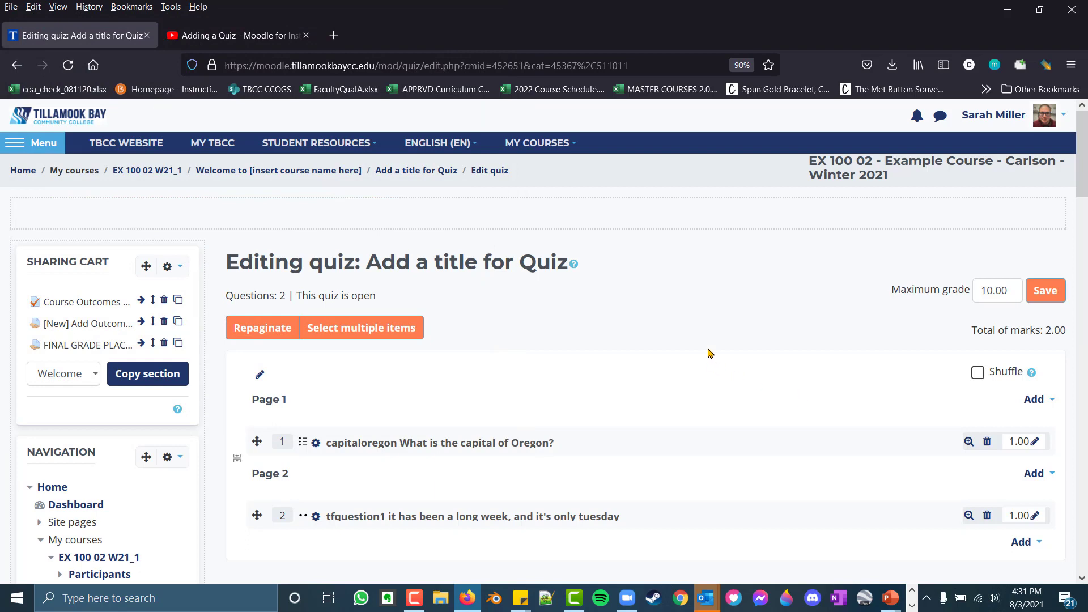
Remove the page break between the two questions and add it back
scroll(709, 351, "down", 3)
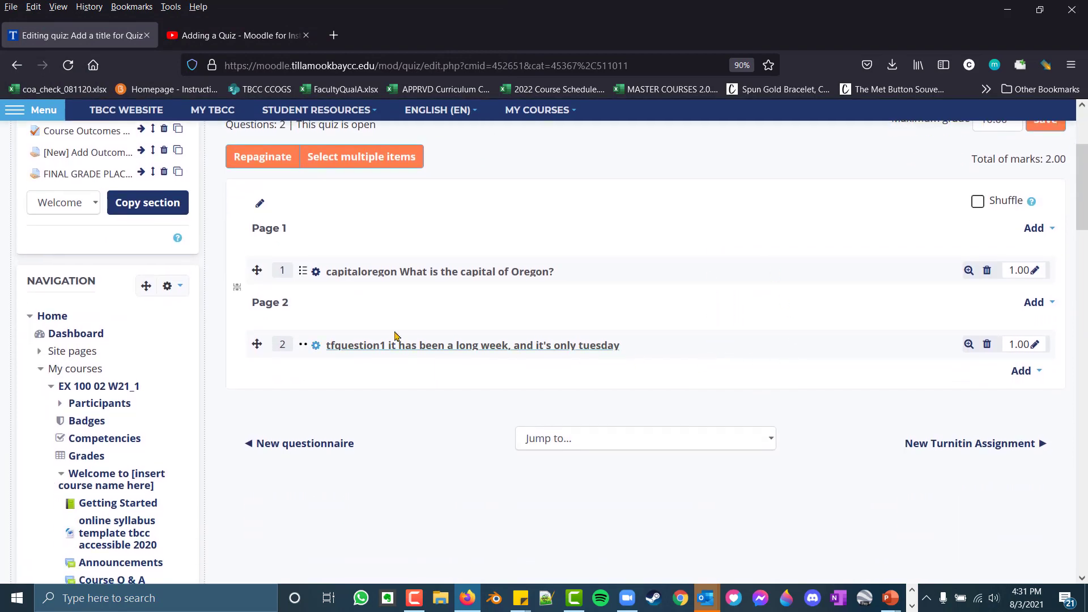
scroll(431, 232, "up", 3)
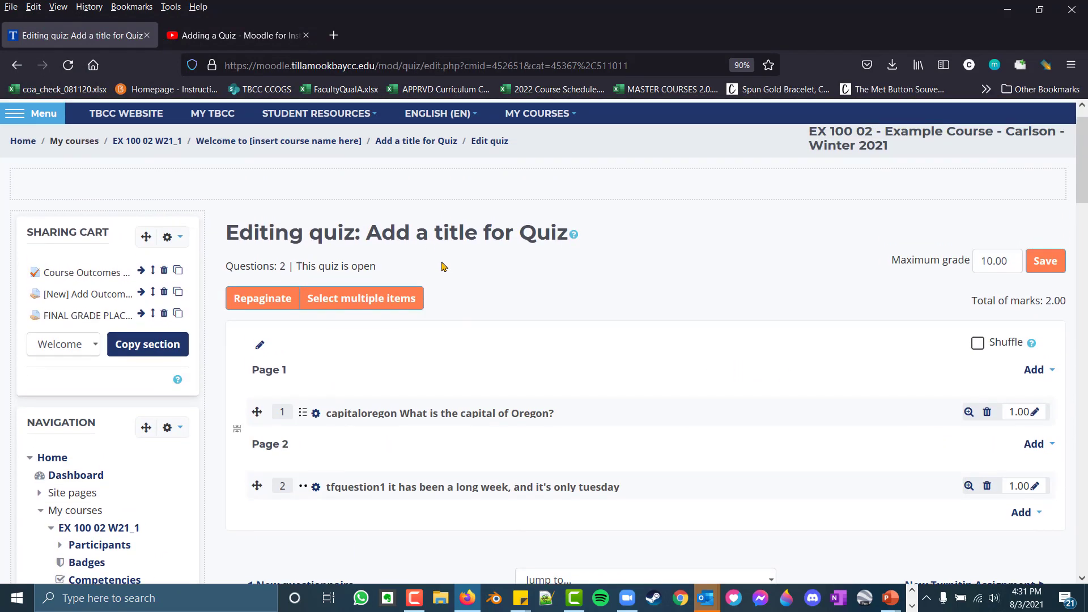
scroll(381, 287, "down", 2)
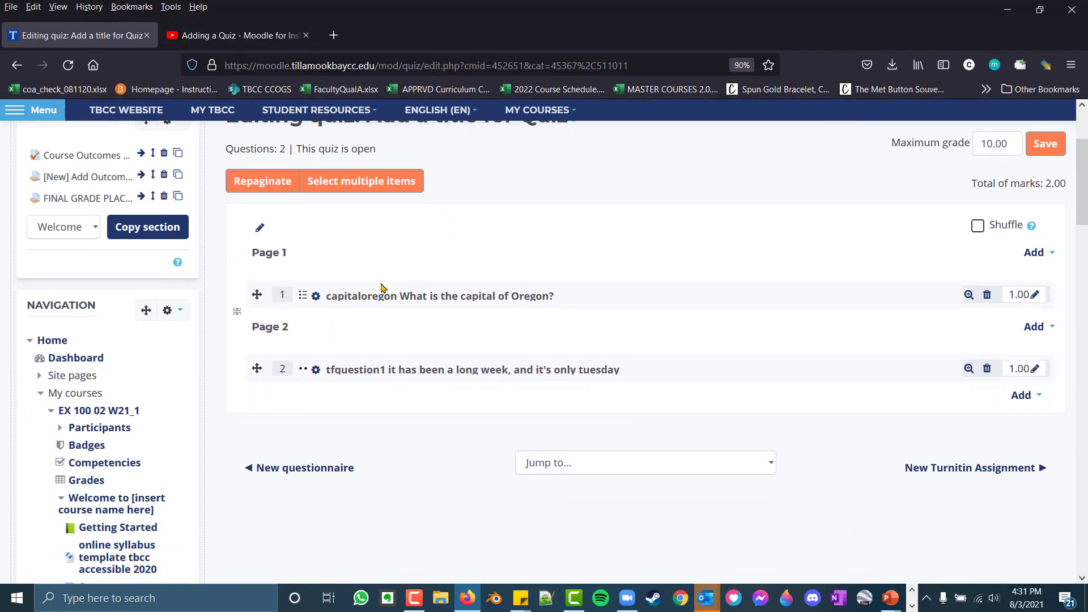
left_click(238, 313)
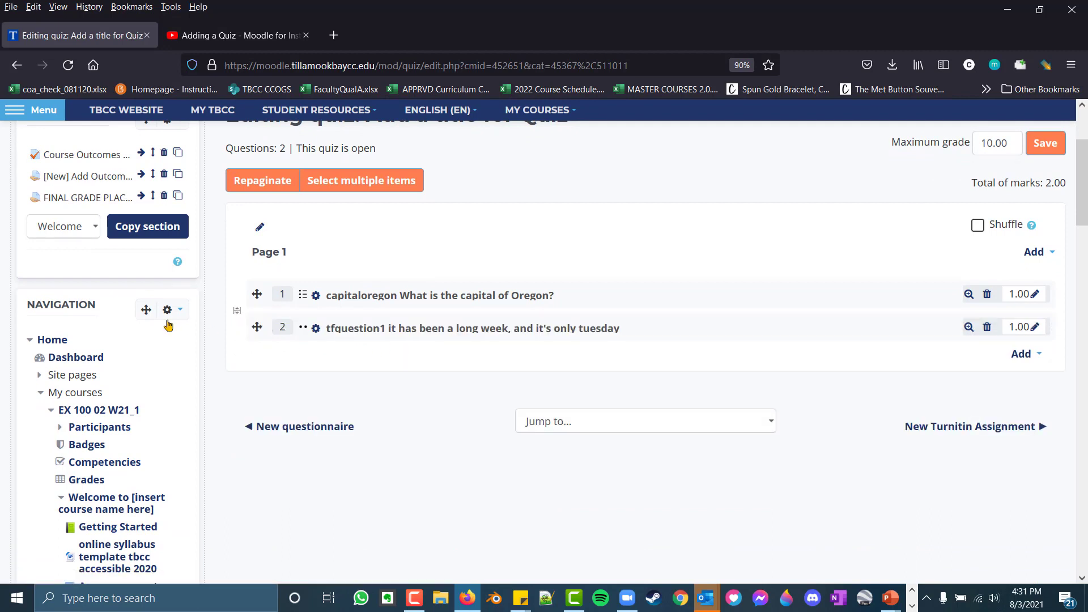
left_click(237, 311)
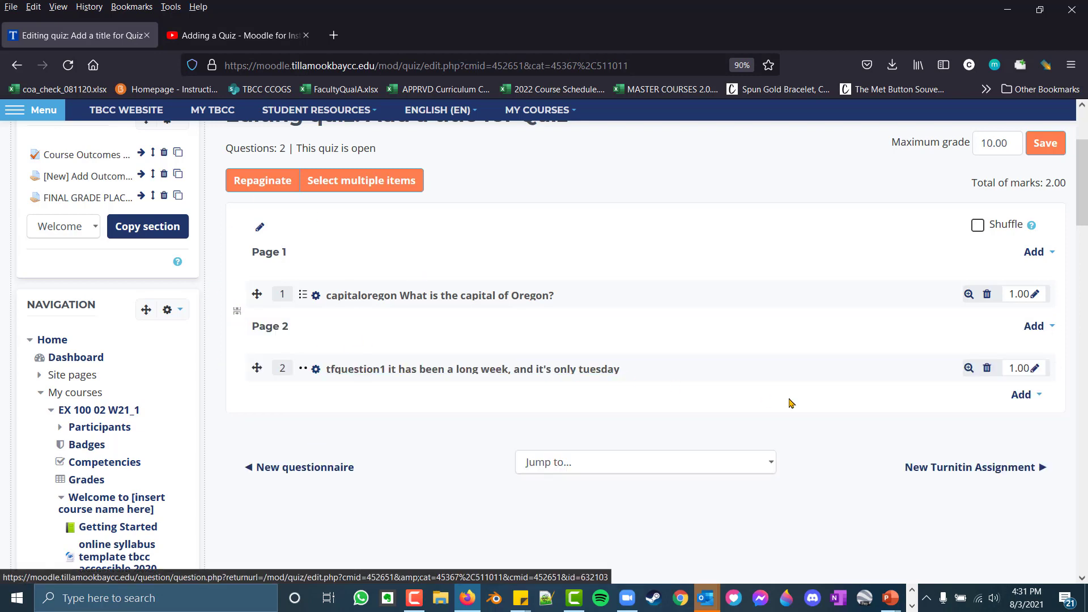
Examine the options for adding items to Page 1 and Page 2
left_click(1042, 254)
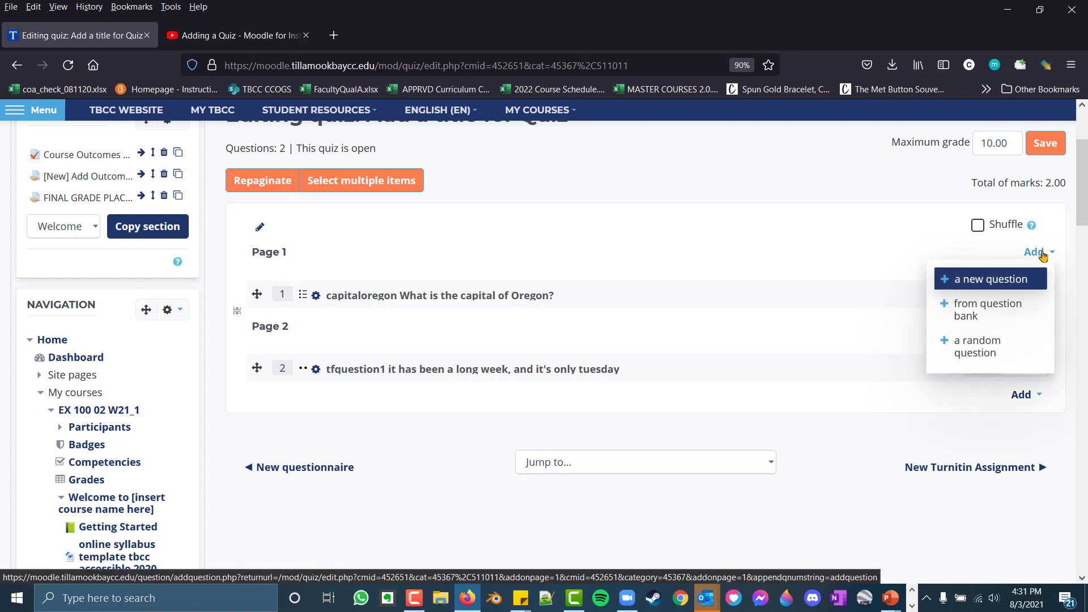
left_click(718, 270)
left_click(1031, 327)
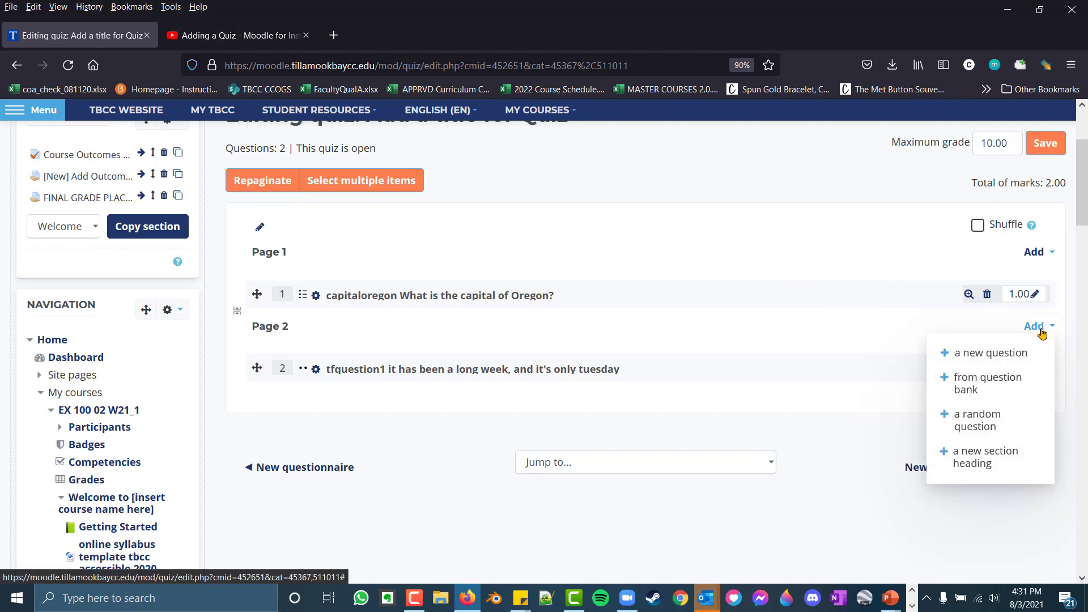
left_click(793, 264)
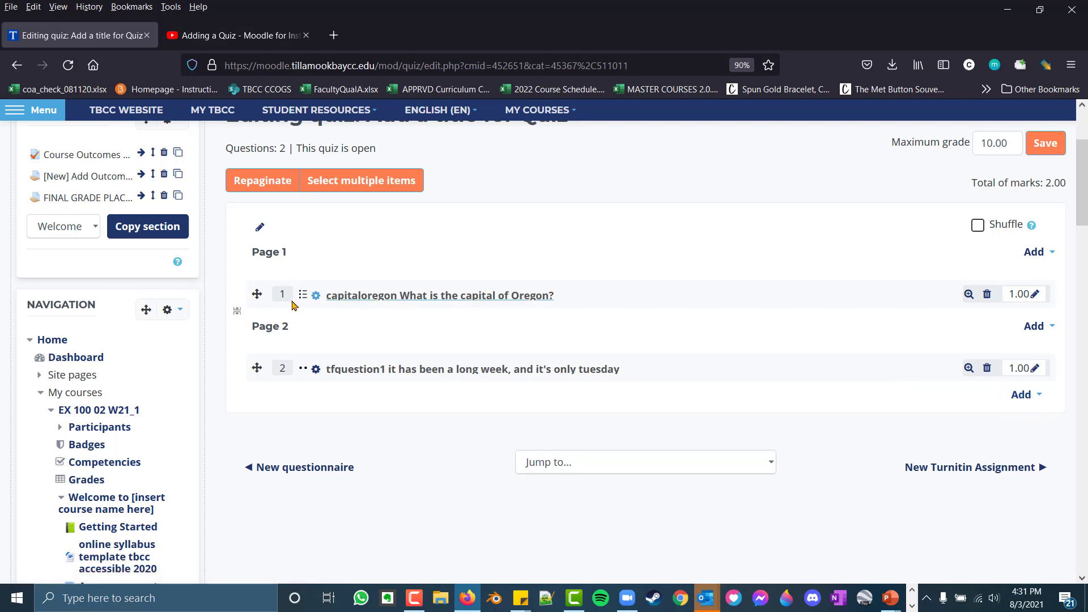
Move the capital of Oregon question below tfquestion1
left_click_drag(259, 295, 260, 367)
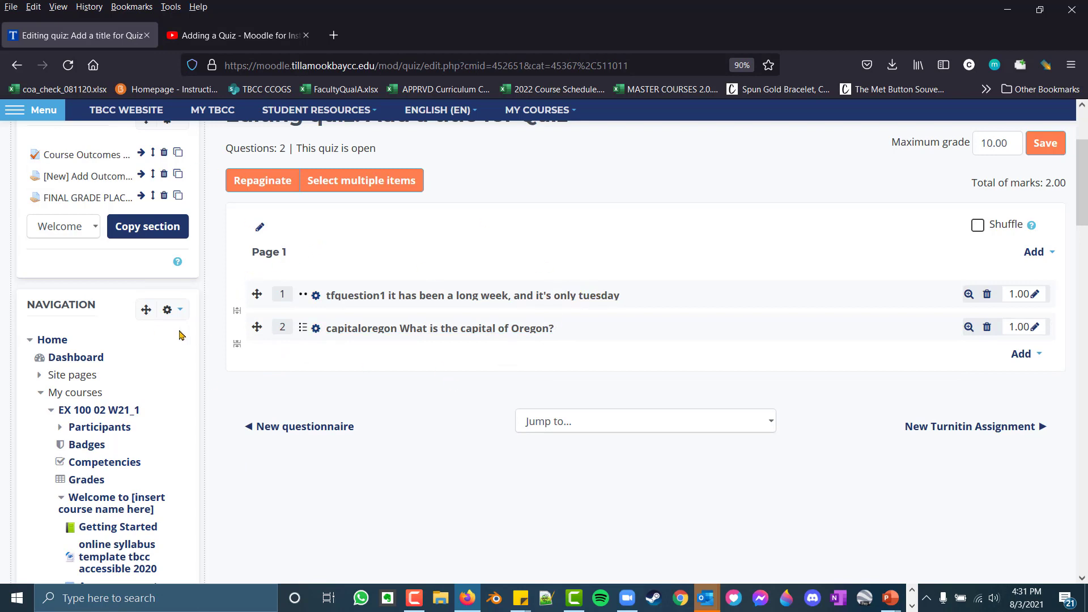
Insert a page break between the two questions and add a new Essay question at the end of the quiz
left_click(237, 311)
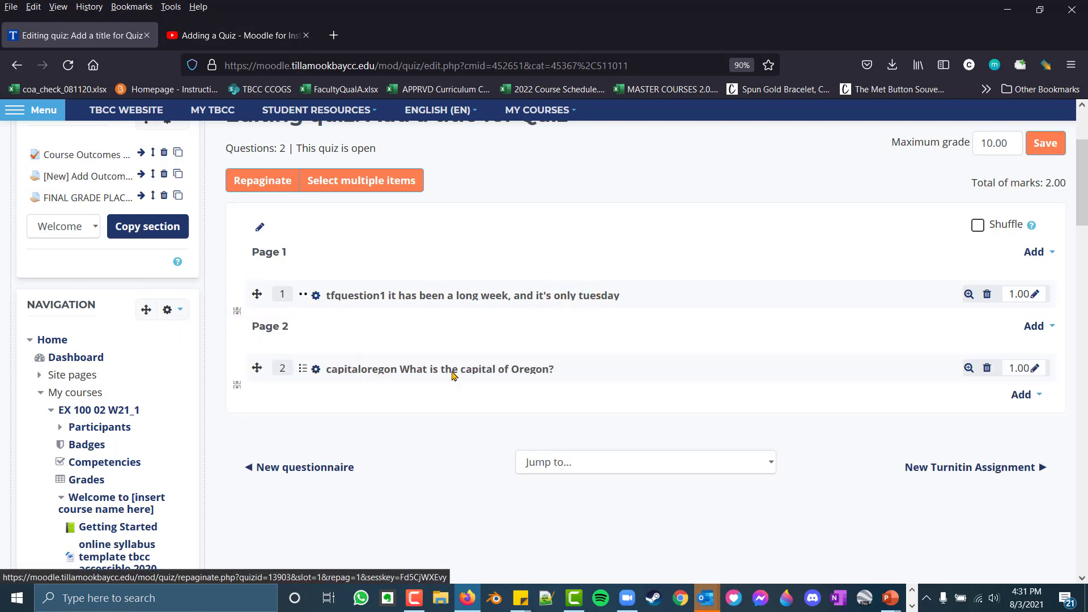
left_click(1025, 396)
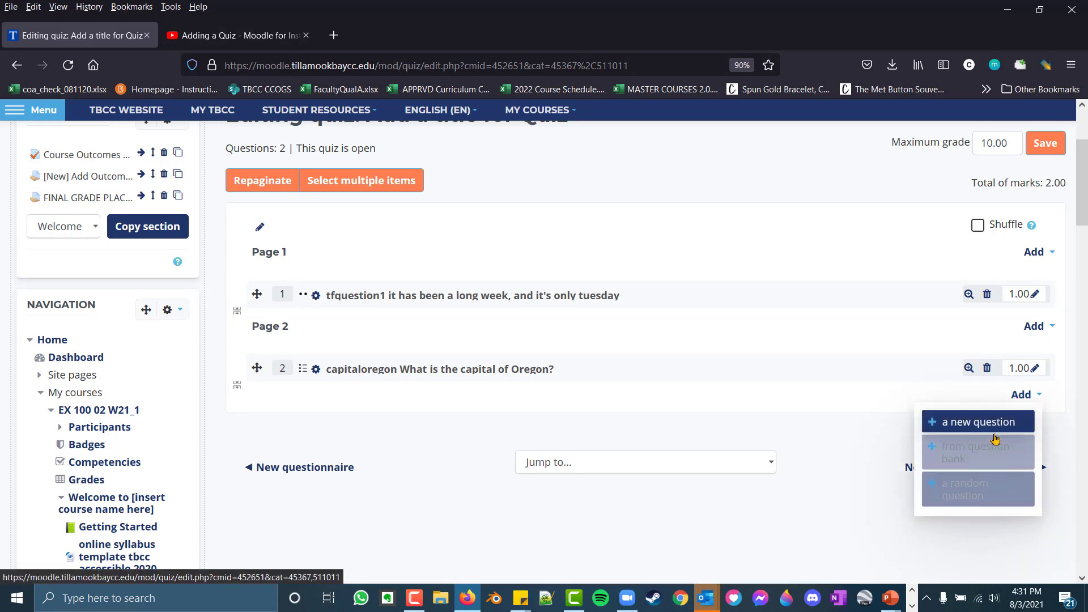
left_click(994, 423)
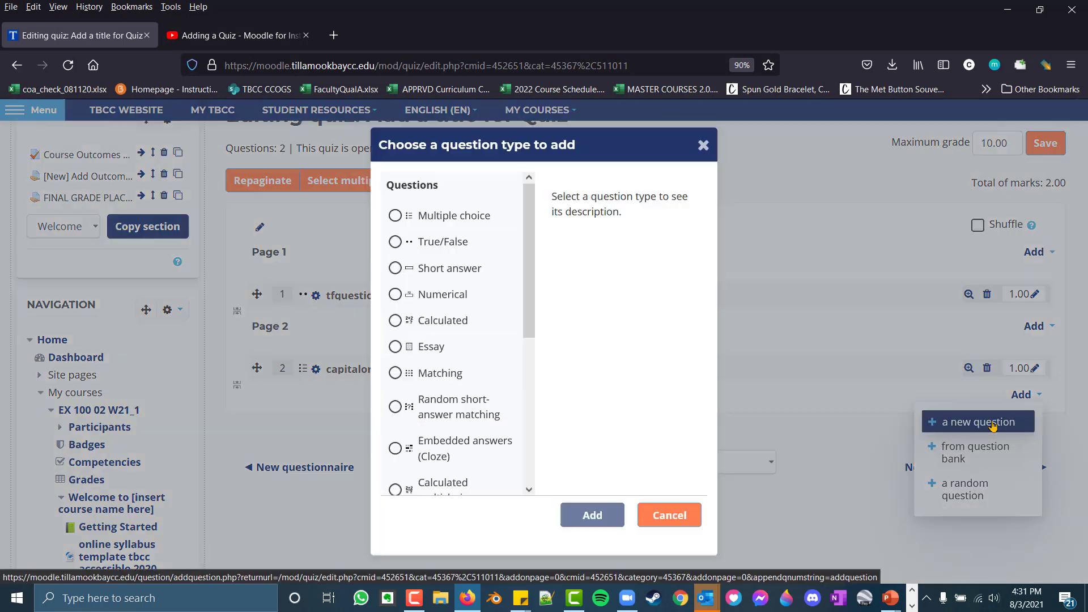
left_click(430, 355)
left_click(601, 516)
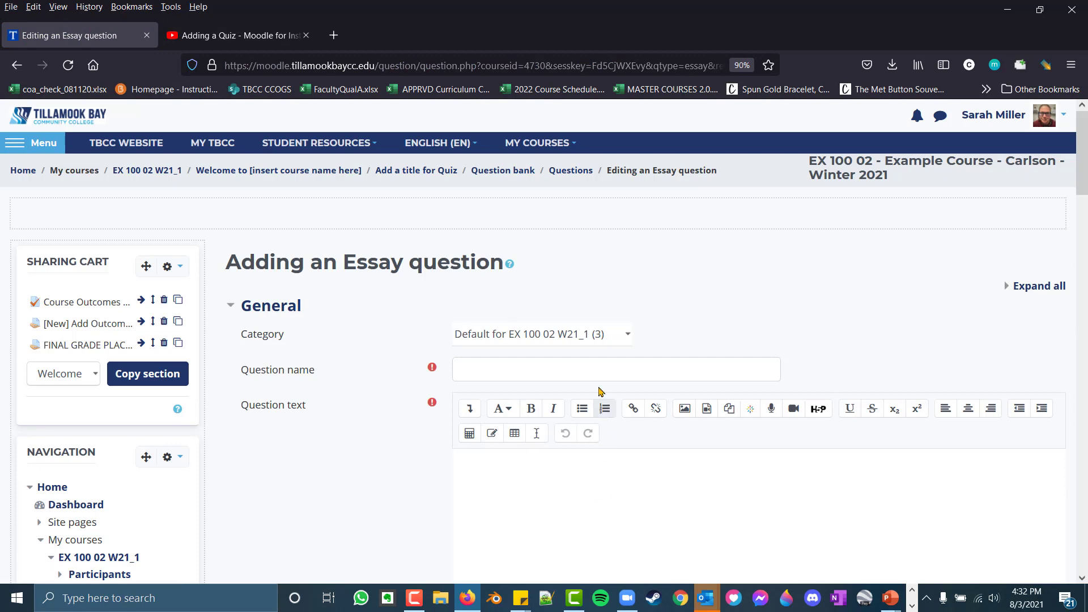
Name the essay question Newessayqeustion and enter "What is your name?" as its question text
left_click(597, 366)
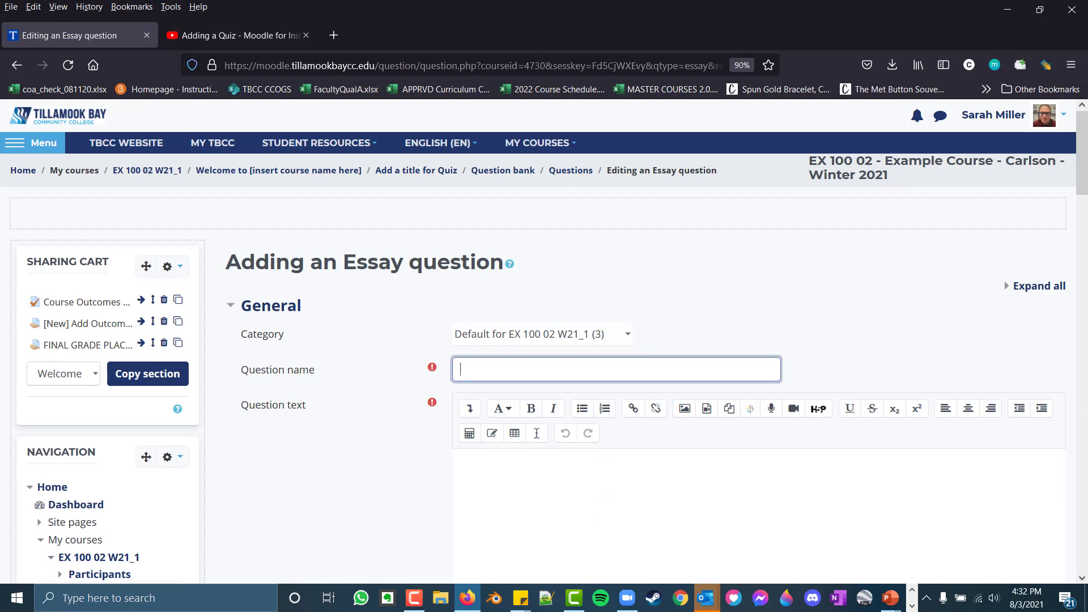
type("Newessayqeustion")
Review the essay question's response options and grader information, and save the question to the quiz
scroll(755, 487, "down", 6)
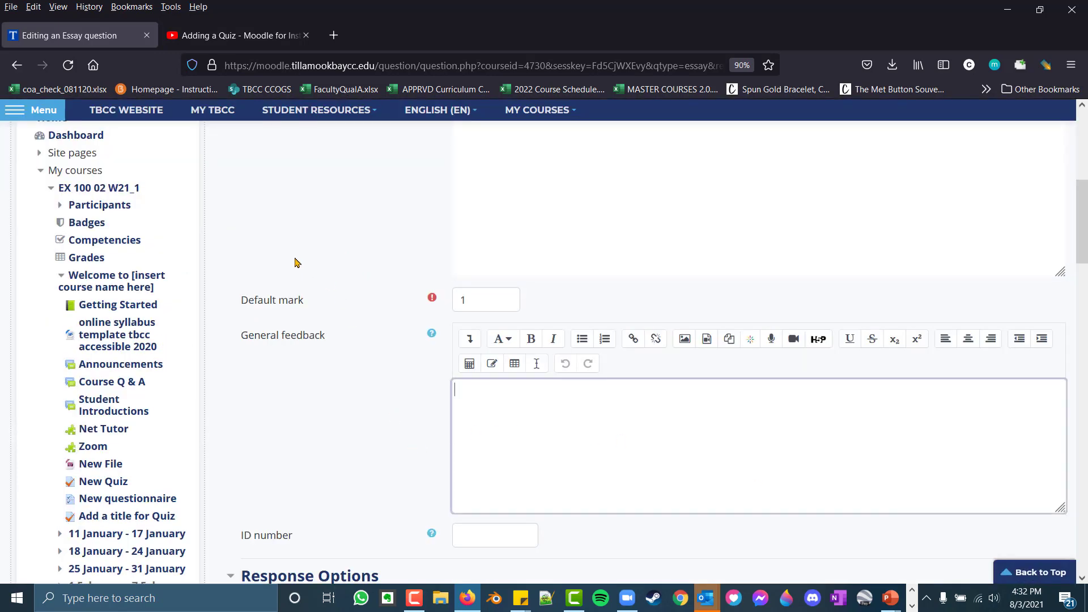
scroll(382, 359, "down", 3)
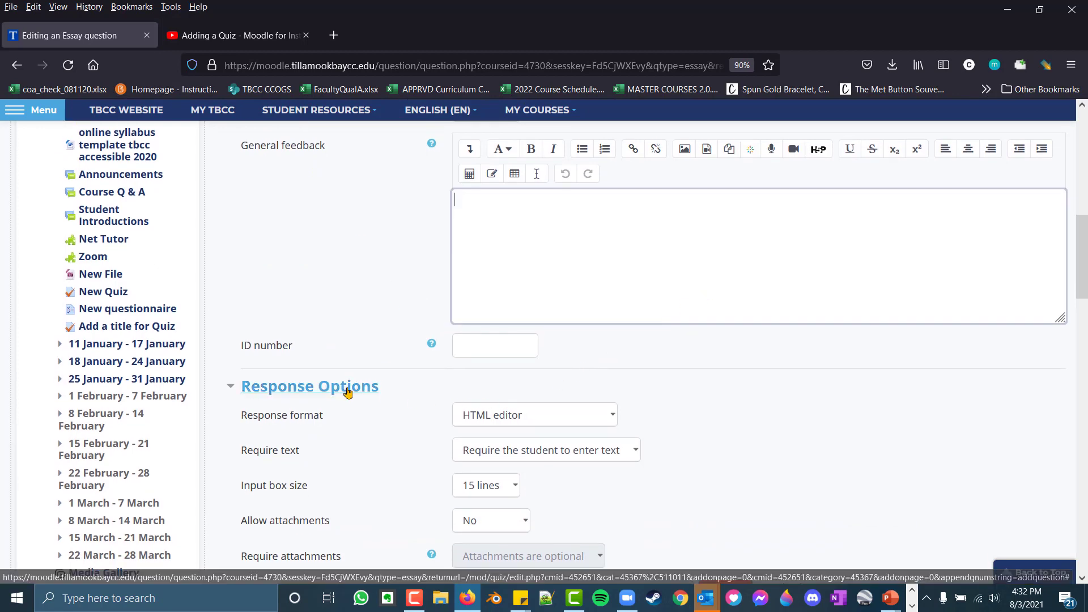
scroll(397, 391, "down", 4)
scroll(403, 426, "down", 2)
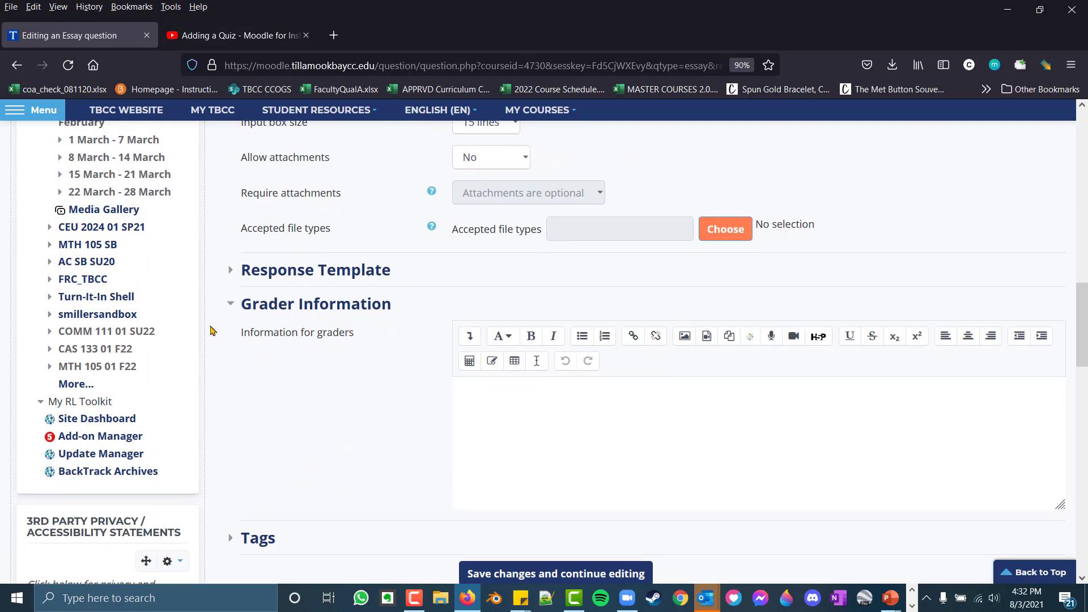
left_click_drag(222, 334, 366, 356)
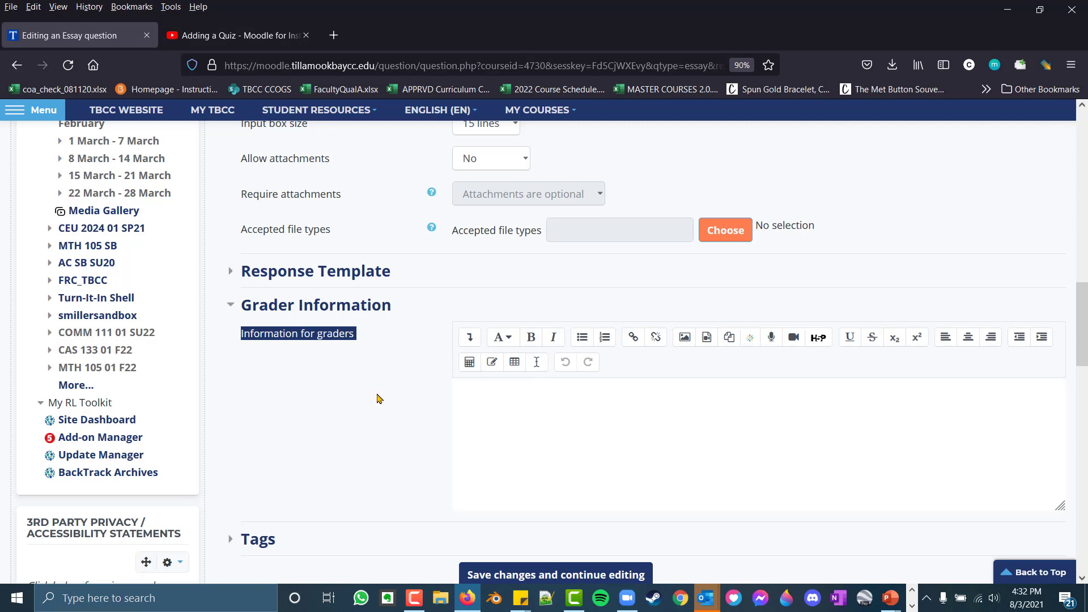
scroll(391, 391, "down", 3)
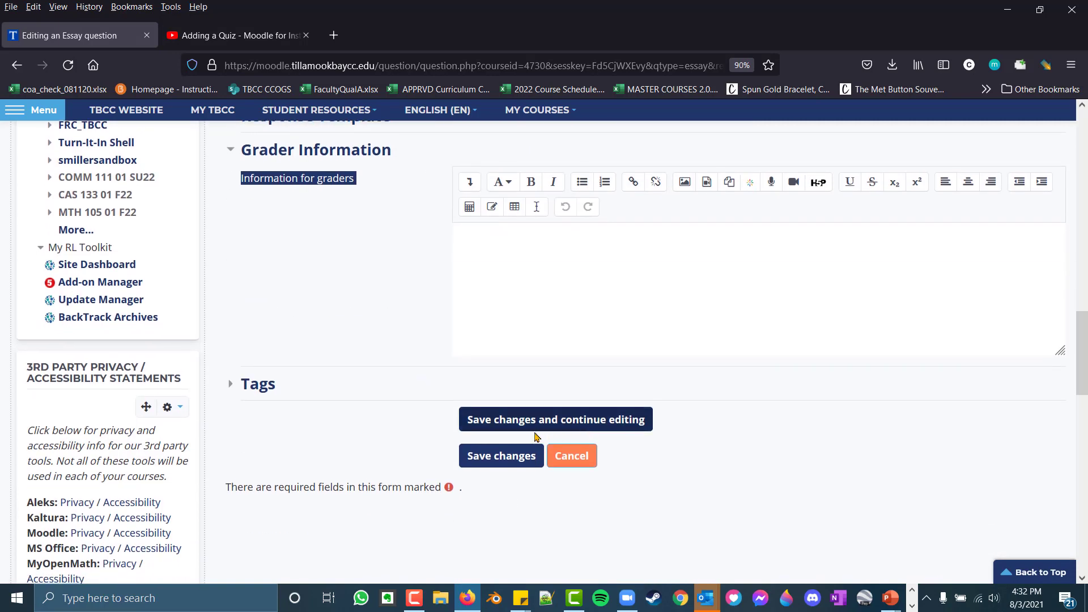
left_click(501, 457)
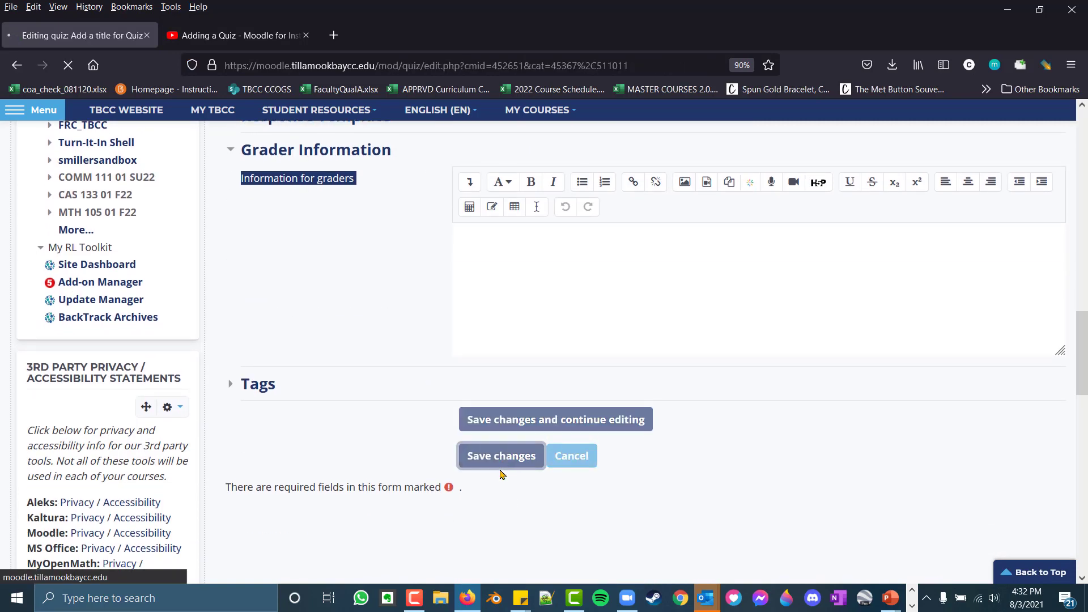
Preview the new essay question on Page 3, look over its answer editor, and close the preview
scroll(651, 453, "down", 5)
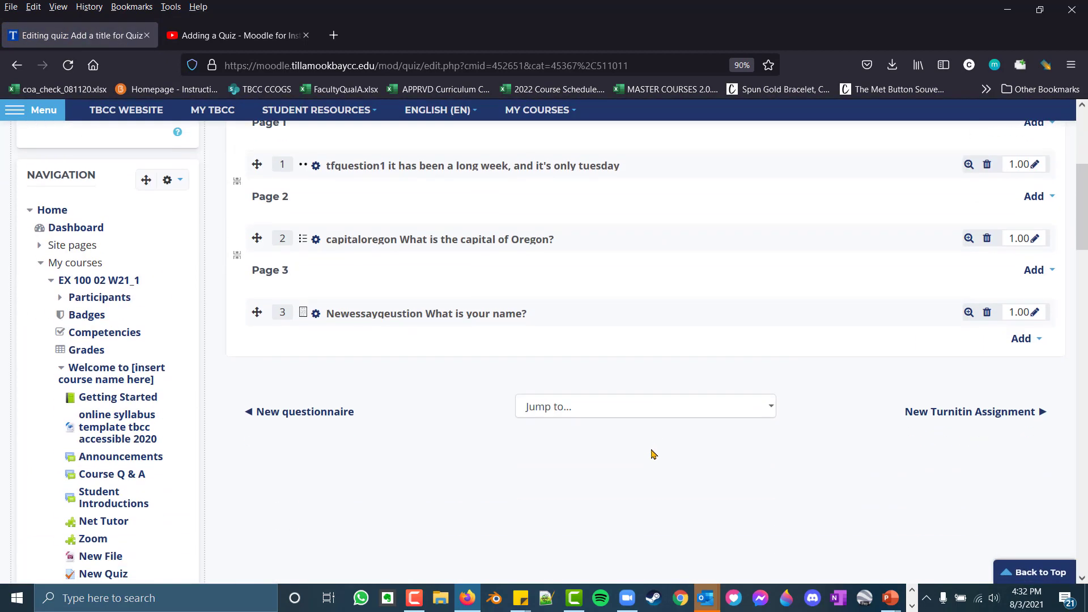
scroll(653, 453, "up", 2)
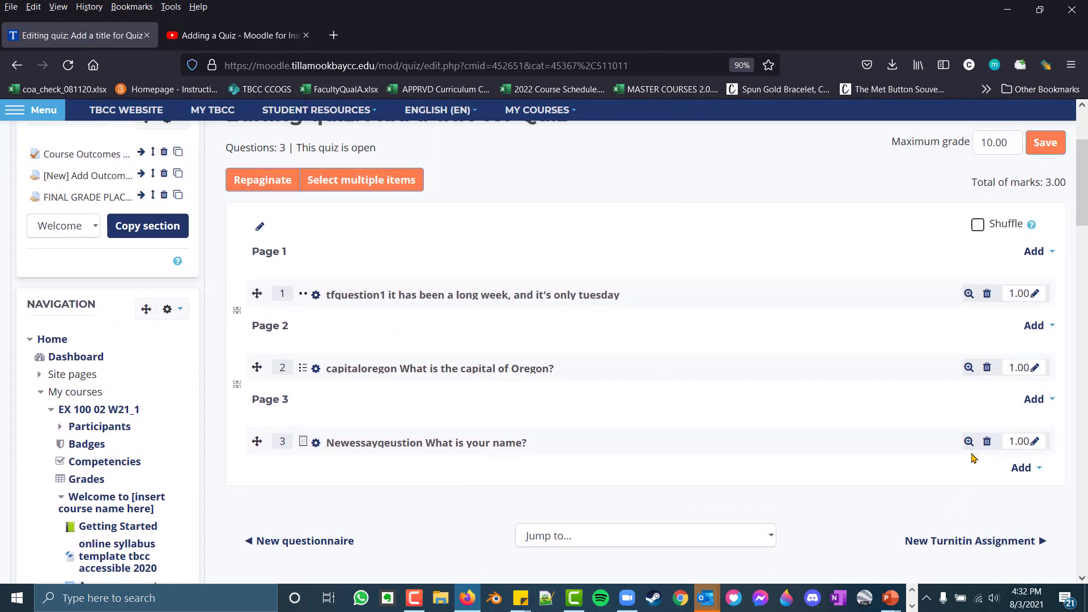
left_click(969, 441)
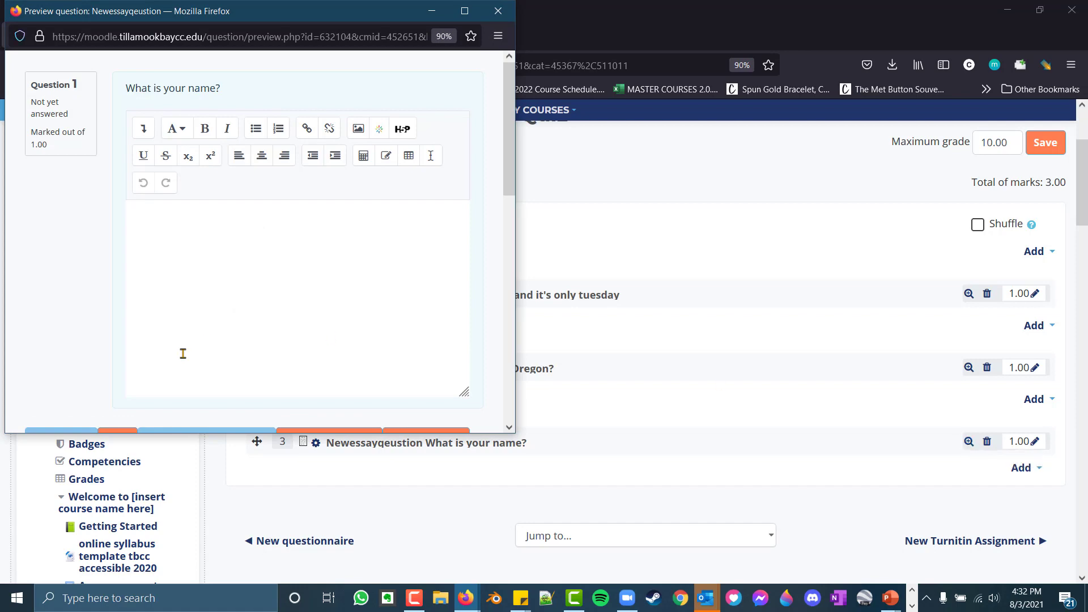
scroll(253, 345, "down", 4)
scroll(316, 352, "up", 4)
left_click(498, 11)
scroll(1050, 158, "up", 1)
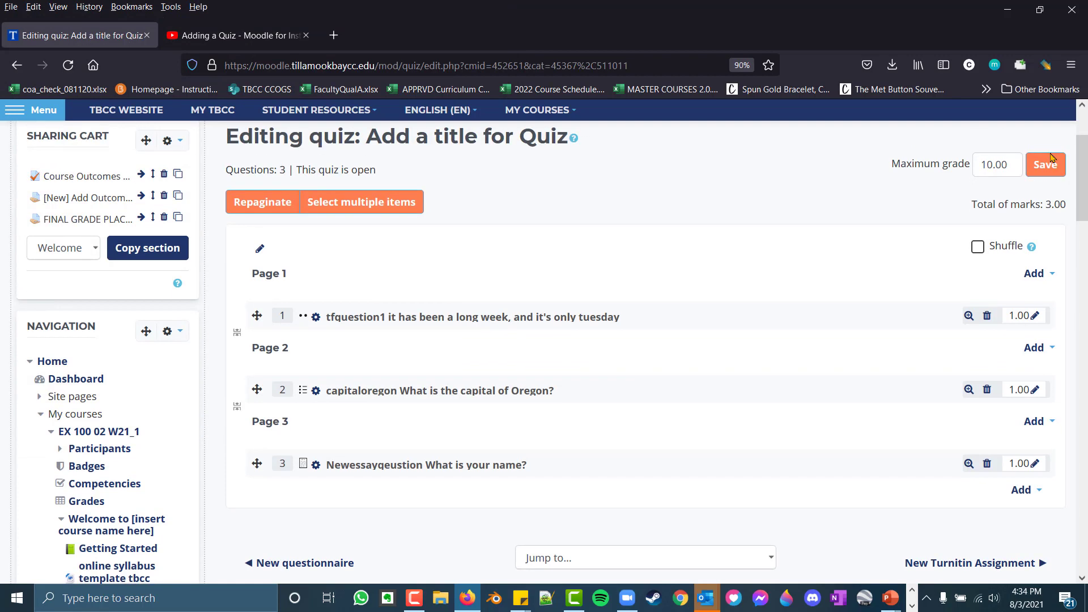